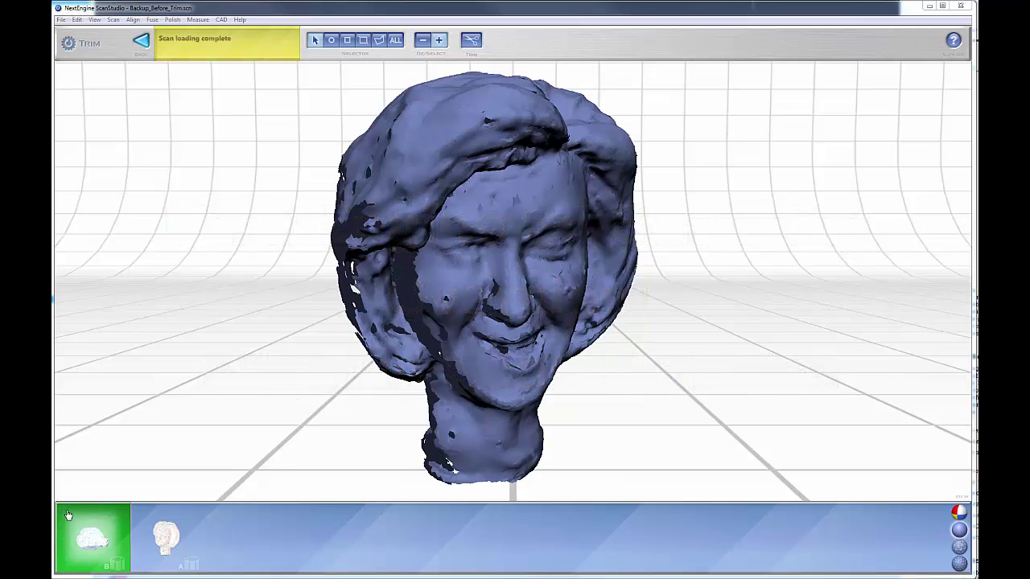
- Open scan family B in Align mode and detach scan B3 from the family
{"action": "left_click", "coordinate": [92, 539]}
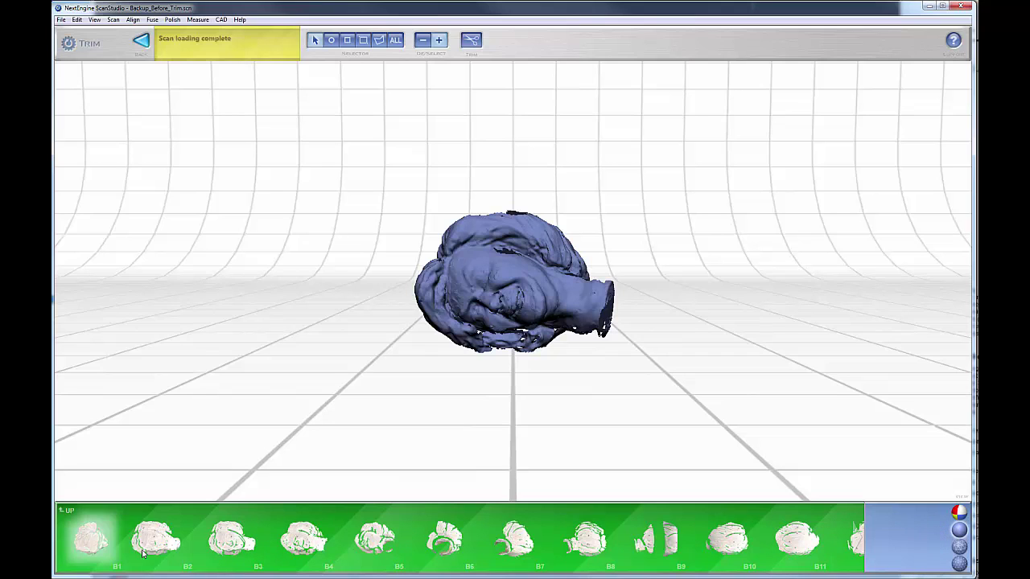
{"action": "left_click", "coordinate": [141, 42]}
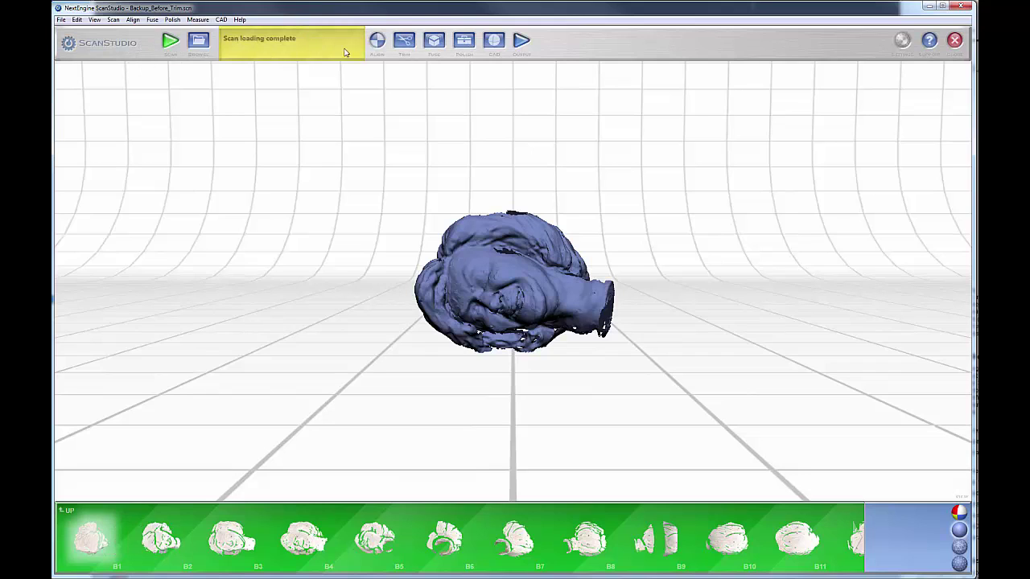
{"action": "left_click", "coordinate": [378, 40]}
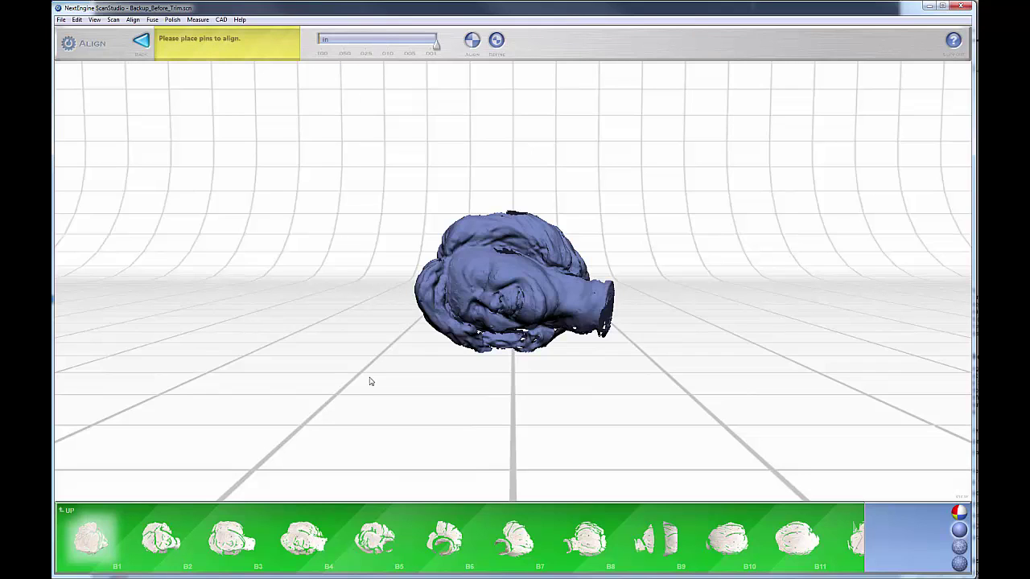
{"action": "left_click_drag", "start_coordinate": [233, 544], "coordinate": [925, 548]}
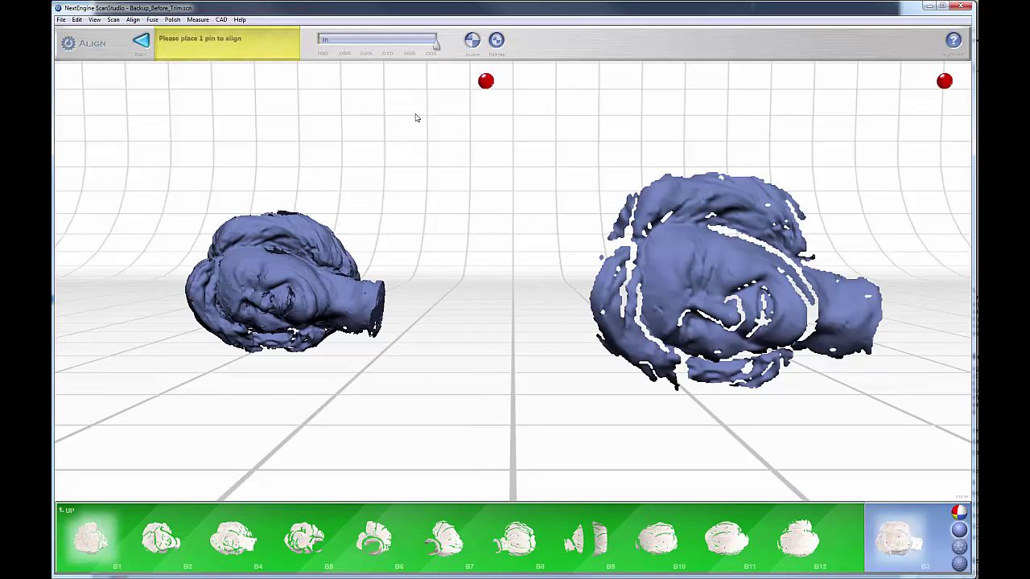
- Place matching red pins at the bridge of the nose, between the eyes, on family B and scan B3
{"action": "mouse_move", "coordinate": [382, 346]}
{"action": "right_mouse_down"}
{"action": "mouse_move", "coordinate": [407, 340]}
{"action": "mouse_move", "coordinate": [358, 409]}
{"action": "mouse_move", "coordinate": [374, 466]}
{"action": "right_mouse_up"}
{"action": "mouse_move", "coordinate": [407, 417]}
{"action": "left_mouse_down"}
{"action": "mouse_move", "coordinate": [430, 414]}
{"action": "mouse_move", "coordinate": [437, 395]}
{"action": "mouse_move", "coordinate": [425, 415]}
{"action": "mouse_move", "coordinate": [330, 392]}
{"action": "left_mouse_up"}
{"action": "scroll", "coordinate": [285, 357], "scroll_direction": "up", "scroll_amount": 3}
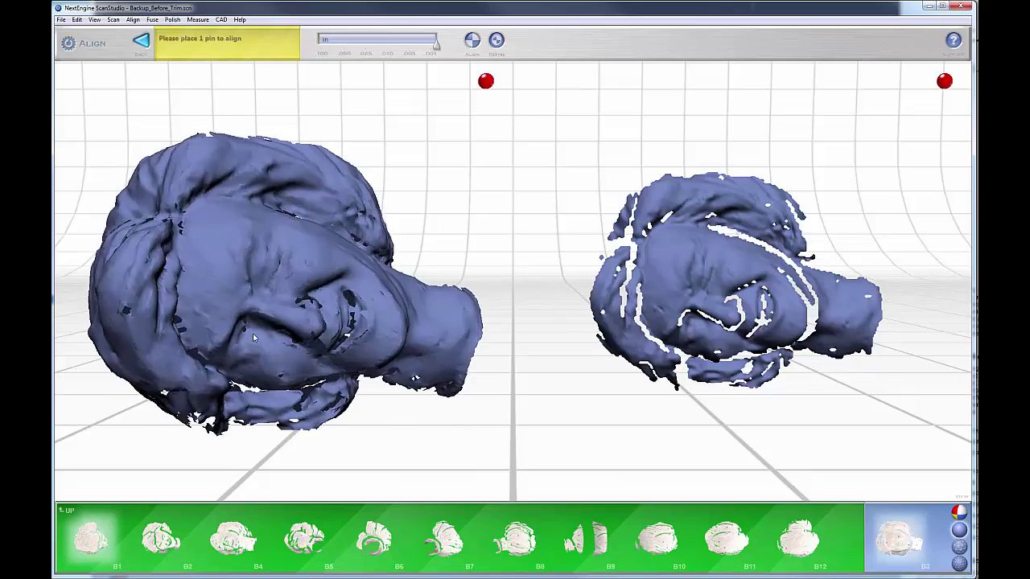
{"action": "left_click_drag", "start_coordinate": [252, 334], "coordinate": [240, 335]}
{"action": "left_click_drag", "start_coordinate": [638, 364], "coordinate": [626, 366]}
{"action": "scroll", "coordinate": [640, 363], "scroll_direction": "up", "scroll_amount": 3}
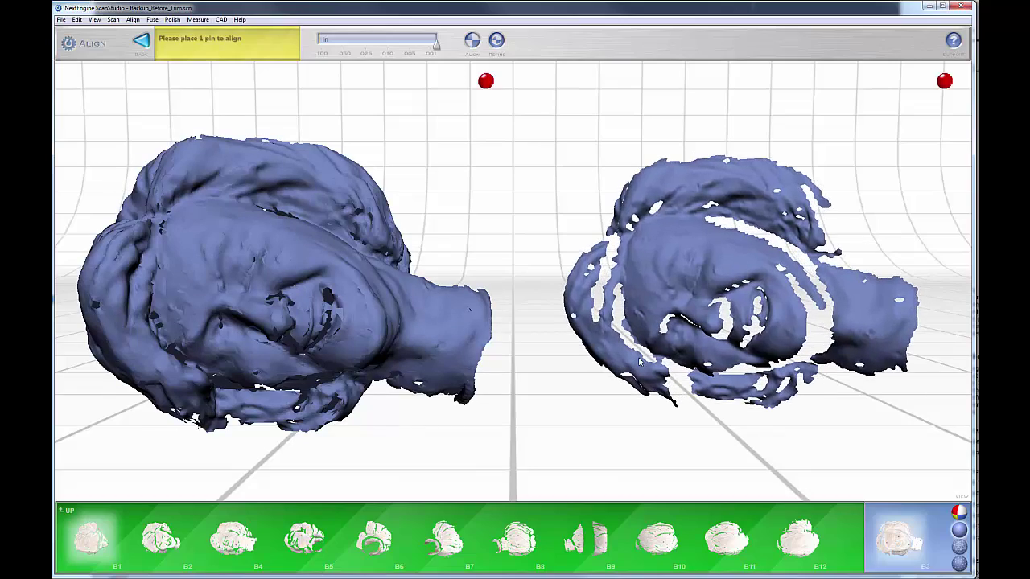
{"action": "scroll", "coordinate": [640, 362], "scroll_direction": "up", "scroll_amount": 1}
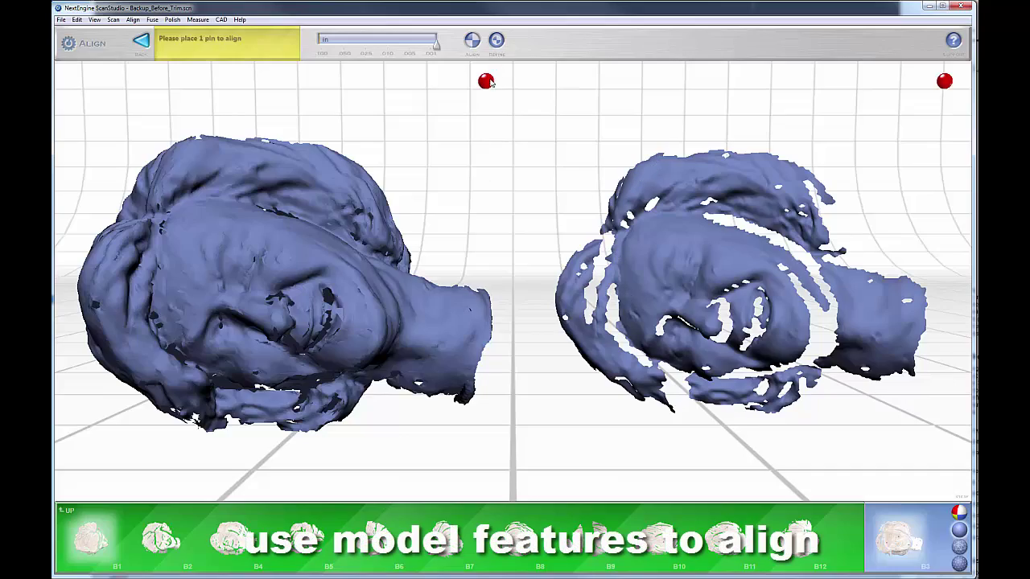
{"action": "left_click_drag", "start_coordinate": [490, 83], "coordinate": [224, 295]}
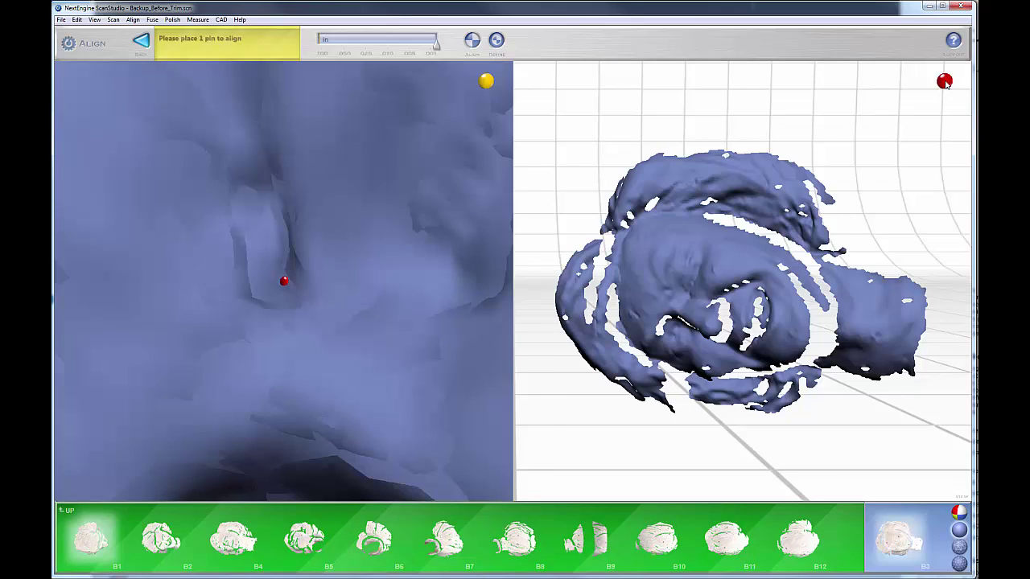
{"action": "left_click_drag", "start_coordinate": [945, 81], "coordinate": [671, 298]}
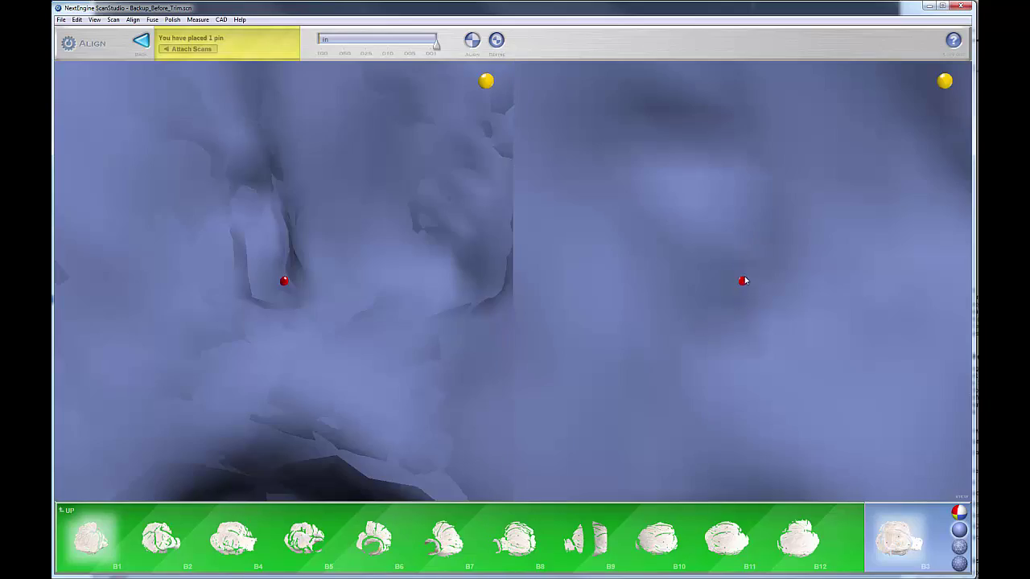
{"action": "left_click_drag", "start_coordinate": [744, 278], "coordinate": [743, 289]}
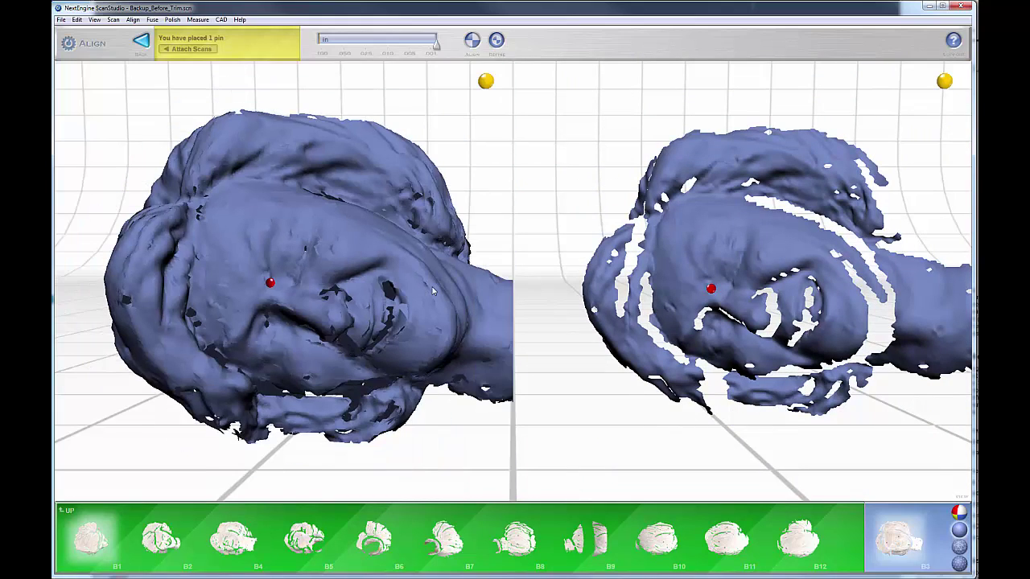
- Place matching yellow pins on the chin of family B and scan B3
{"action": "left_click_drag", "start_coordinate": [435, 282], "coordinate": [478, 297]}
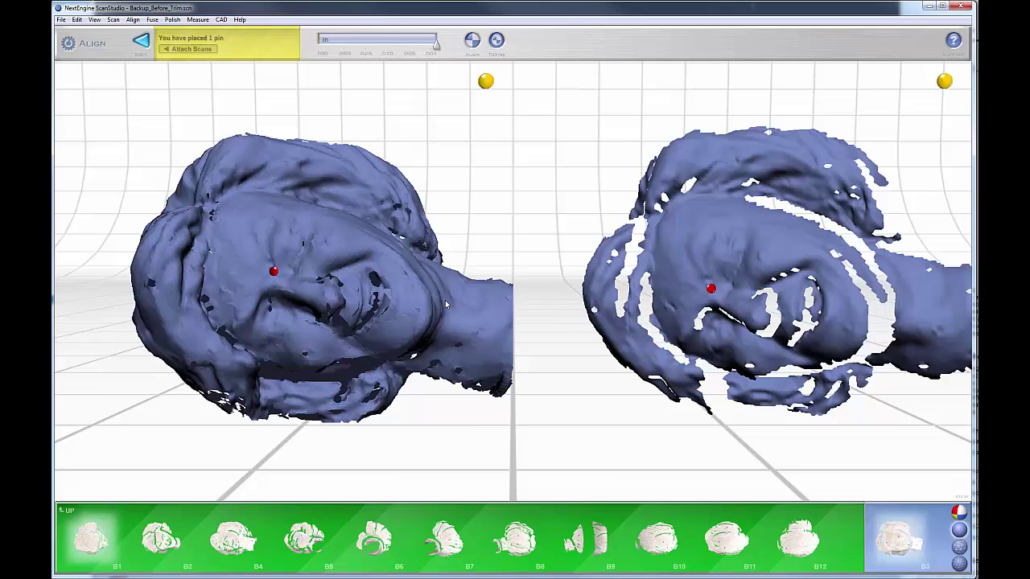
{"action": "left_click_drag", "start_coordinate": [395, 309], "coordinate": [409, 298]}
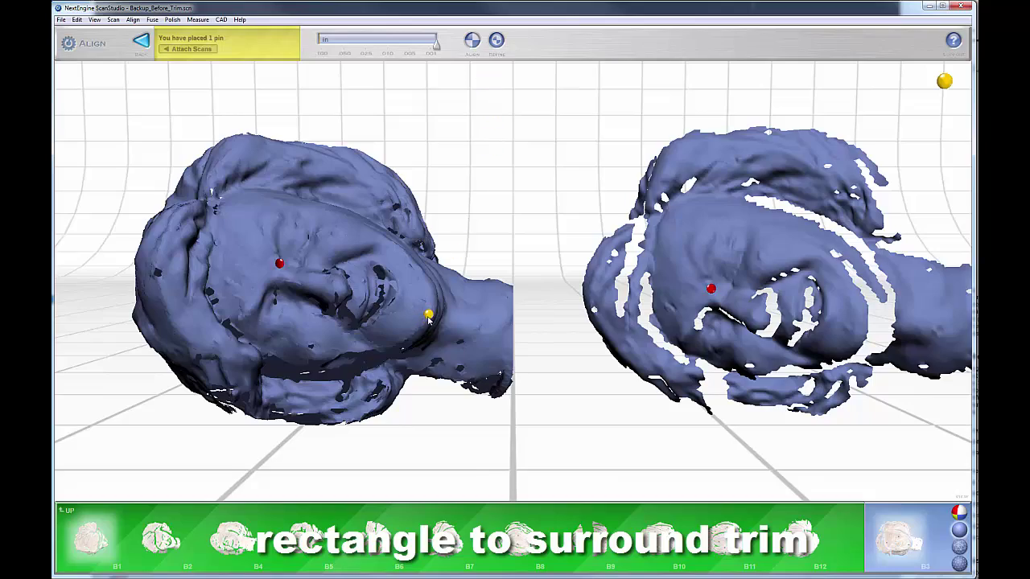
{"action": "left_click", "coordinate": [425, 315]}
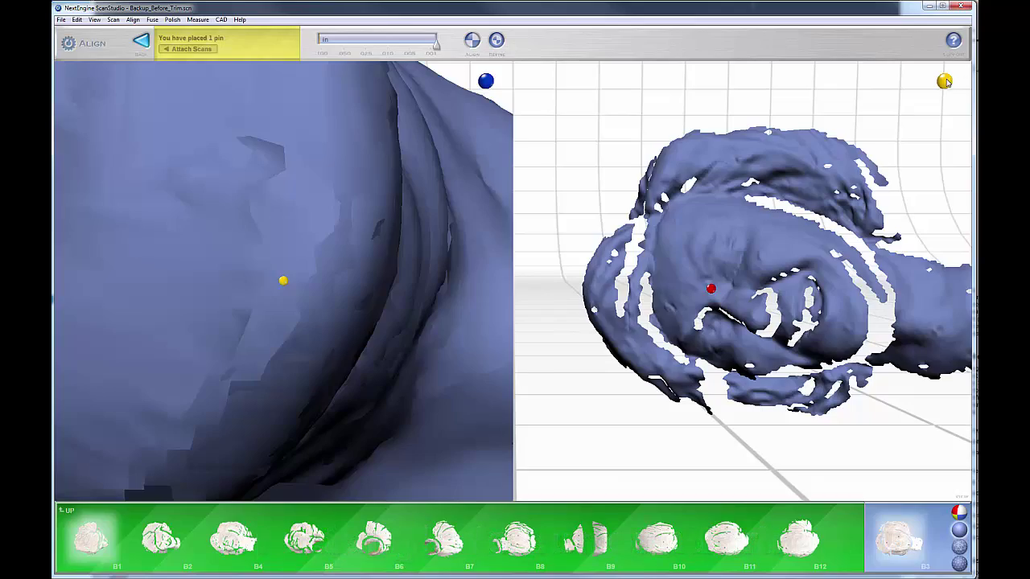
{"action": "left_click_drag", "start_coordinate": [945, 81], "coordinate": [851, 348]}
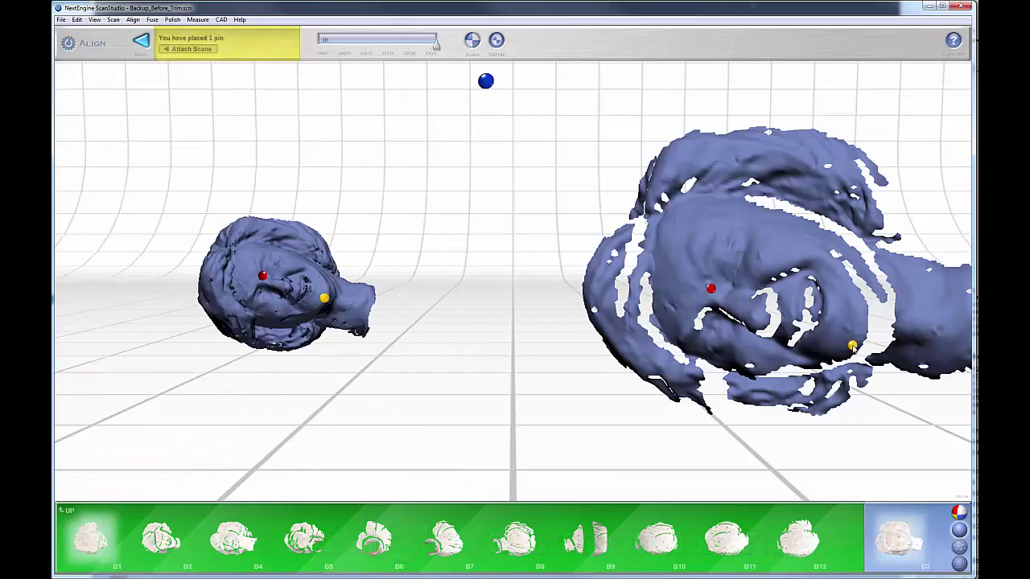
{"action": "left_click", "coordinate": [853, 346]}
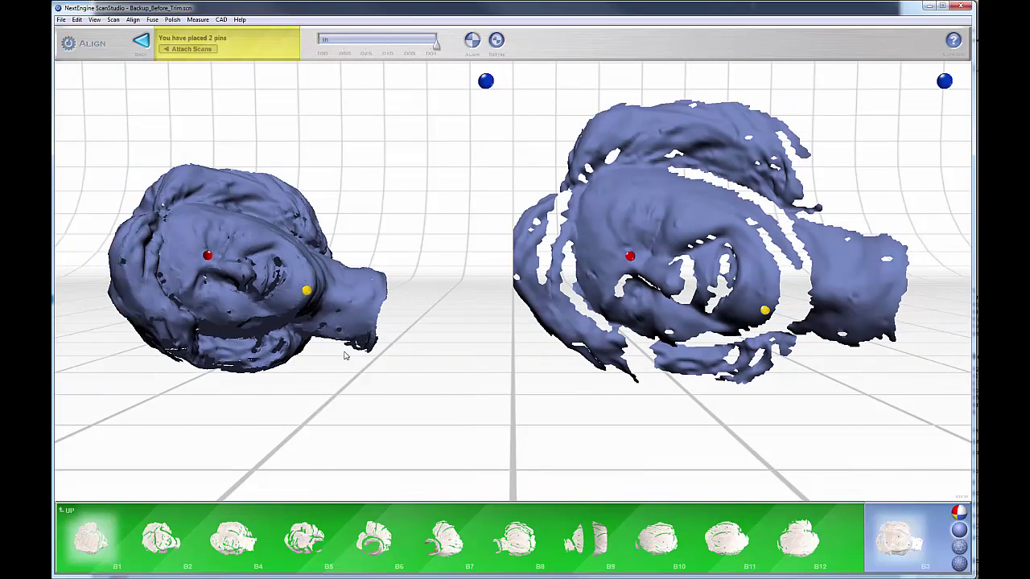
- Place matching blue pins on the neck near its cut end on family B and scan B3
{"action": "left_click_drag", "start_coordinate": [345, 351], "coordinate": [355, 320]}
{"action": "left_click_drag", "start_coordinate": [683, 325], "coordinate": [698, 298]}
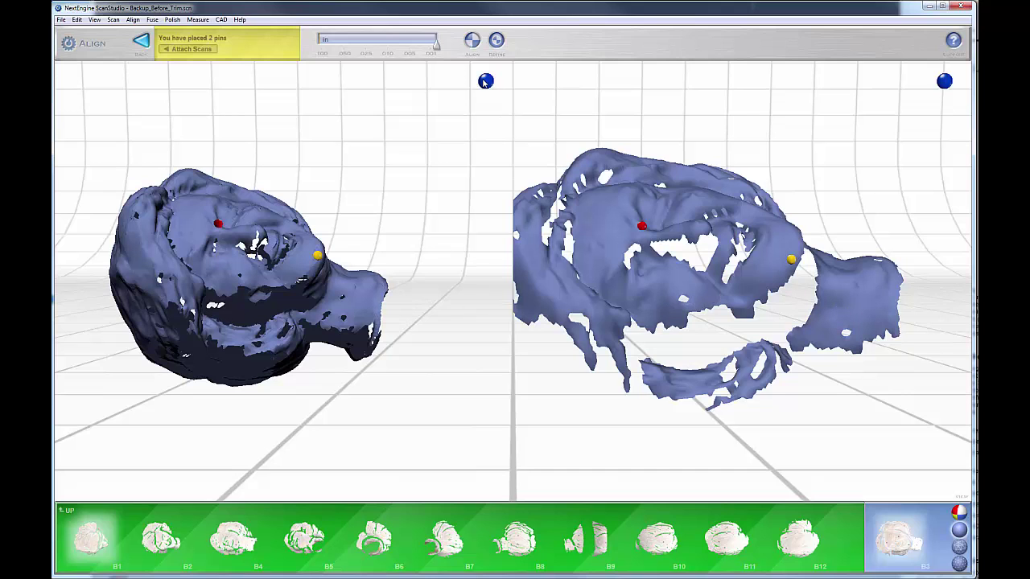
{"action": "left_click_drag", "start_coordinate": [486, 82], "coordinate": [376, 287]}
{"action": "scroll", "coordinate": [377, 282], "scroll_direction": "up", "scroll_amount": 5}
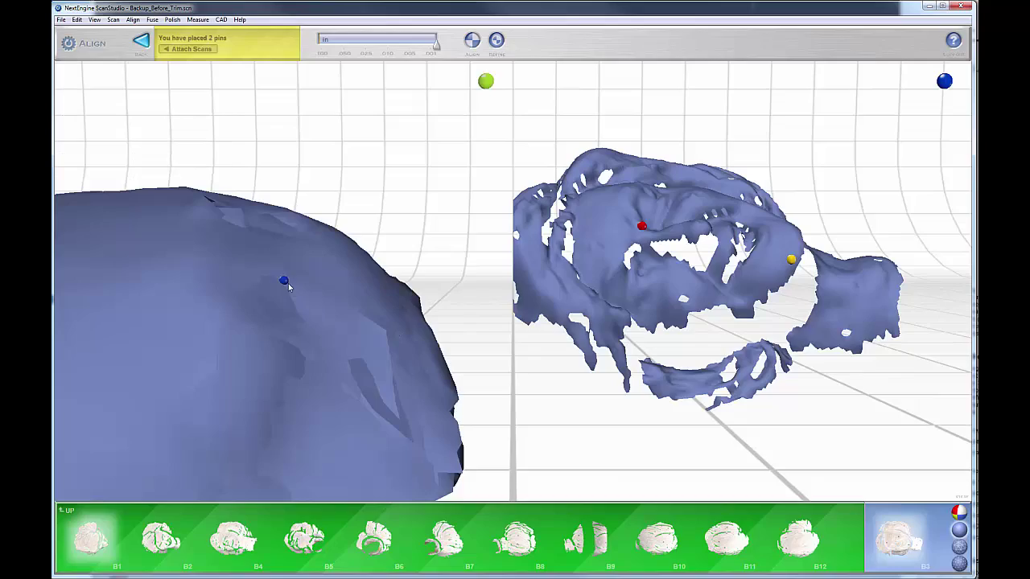
{"action": "left_click_drag", "start_coordinate": [284, 281], "coordinate": [265, 362]}
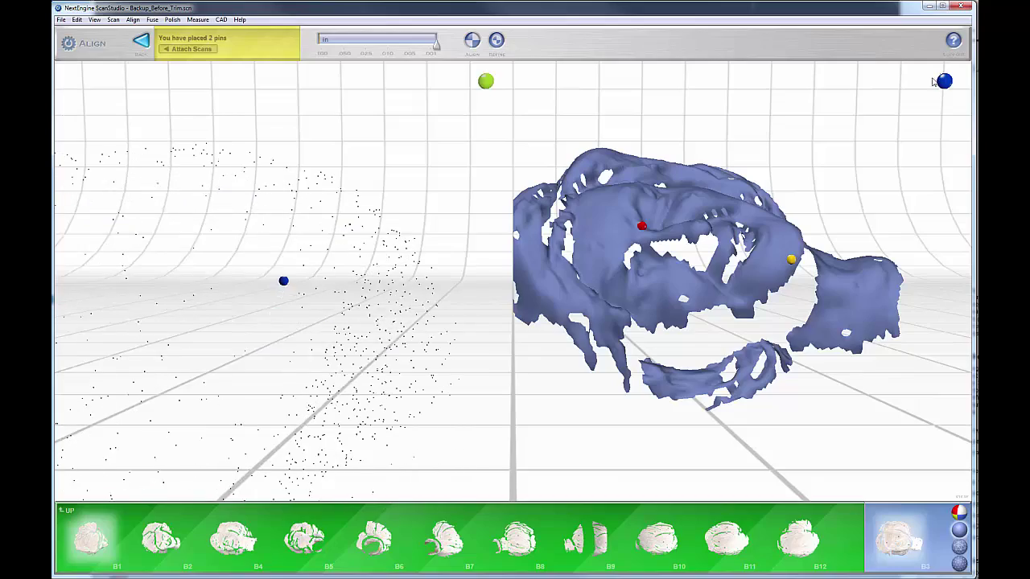
{"action": "left_click_drag", "start_coordinate": [944, 82], "coordinate": [886, 276]}
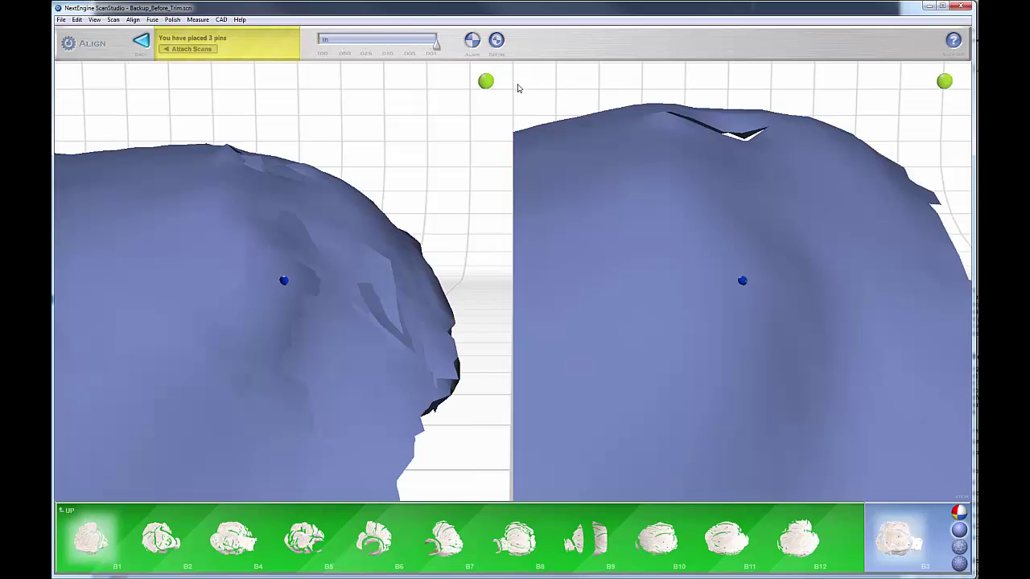
- Attach scan B3 to family B using the placed pins and refine the alignment
{"action": "left_click", "coordinate": [199, 49]}
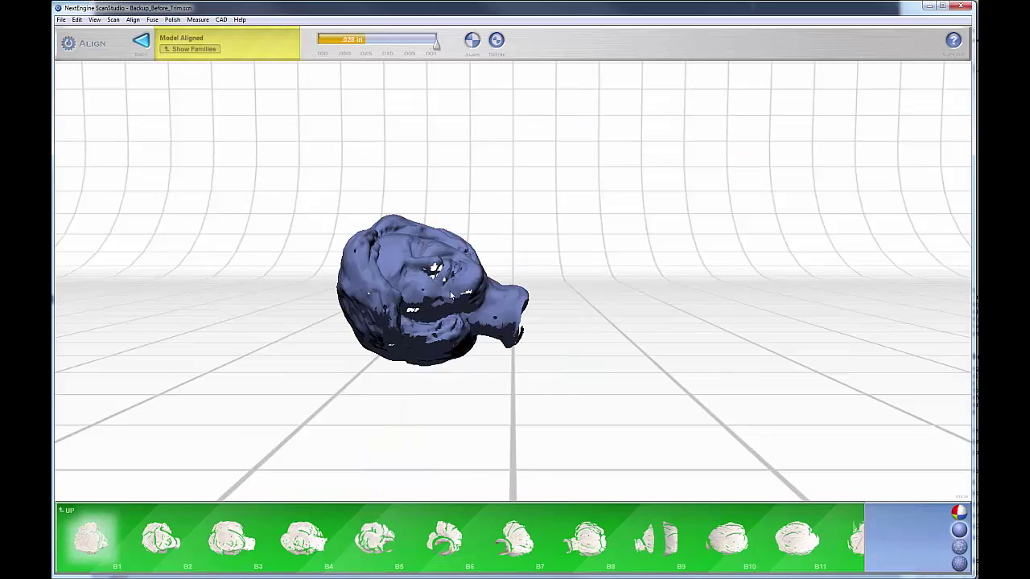
{"action": "left_click", "coordinate": [497, 43]}
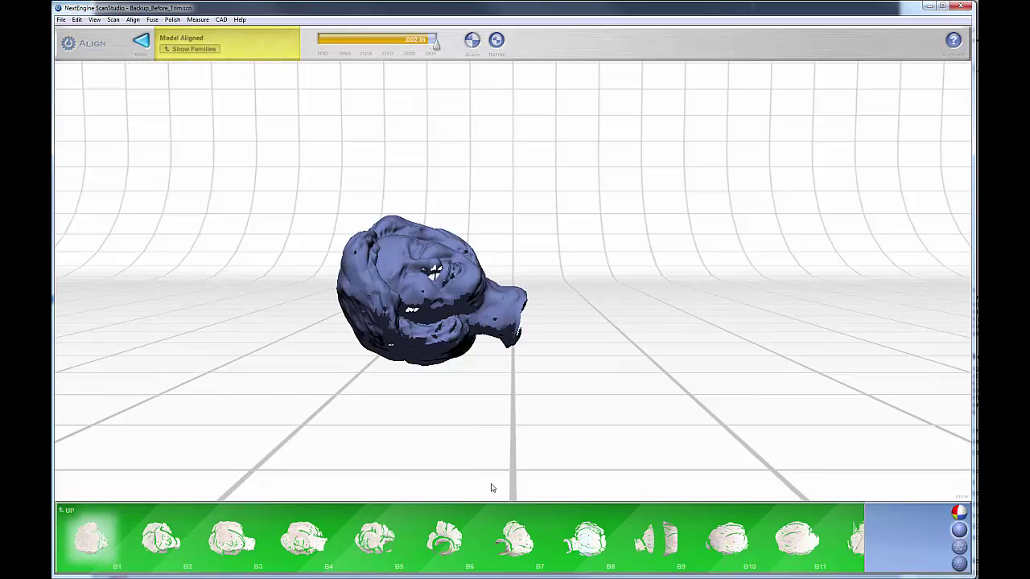
{"action": "mouse_move", "coordinate": [504, 360]}
{"action": "left_mouse_down"}
{"action": "mouse_move", "coordinate": [492, 376]}
{"action": "mouse_move", "coordinate": [513, 465]}
{"action": "mouse_move", "coordinate": [542, 455]}
{"action": "mouse_move", "coordinate": [511, 414]}
{"action": "left_mouse_up"}
{"action": "left_click_drag", "start_coordinate": [445, 349], "coordinate": [403, 317]}
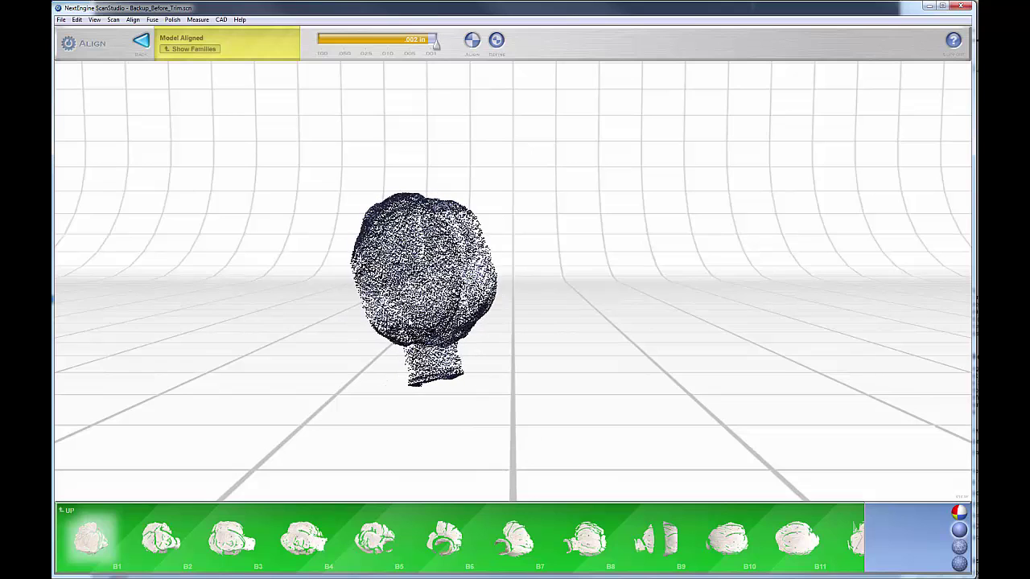
- Return to the scan families and turn family B's head upright with the face forward, like family A
{"action": "left_click", "coordinate": [70, 511]}
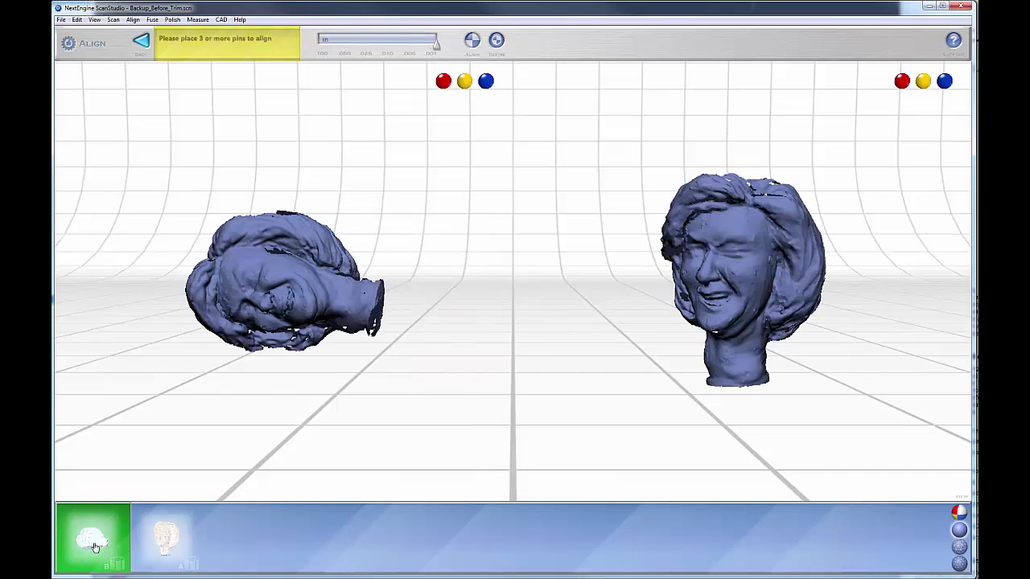
{"action": "mouse_move", "coordinate": [383, 274]}
{"action": "left_mouse_down"}
{"action": "mouse_move", "coordinate": [444, 328]}
{"action": "mouse_move", "coordinate": [455, 297]}
{"action": "mouse_move", "coordinate": [299, 278]}
{"action": "left_mouse_up"}
{"action": "left_click_drag", "start_coordinate": [218, 278], "coordinate": [297, 279]}
{"action": "mouse_move", "coordinate": [215, 226]}
{"action": "left_mouse_down"}
{"action": "mouse_move", "coordinate": [200, 217]}
{"action": "mouse_move", "coordinate": [351, 297]}
{"action": "mouse_move", "coordinate": [283, 280]}
{"action": "left_mouse_up"}
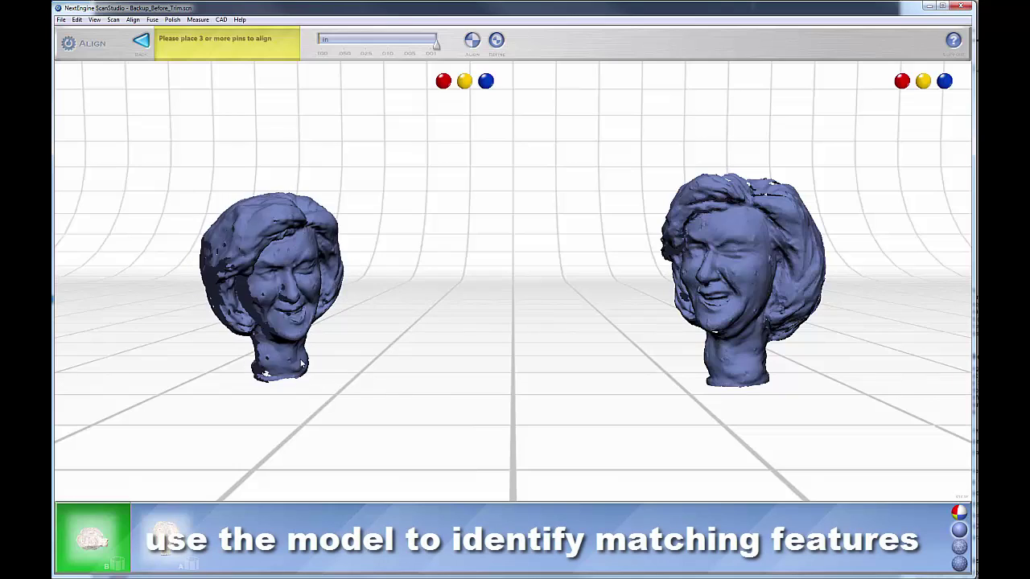
{"action": "left_click_drag", "start_coordinate": [302, 365], "coordinate": [298, 296]}
{"action": "scroll", "coordinate": [269, 366], "scroll_direction": "up", "scroll_amount": 5}
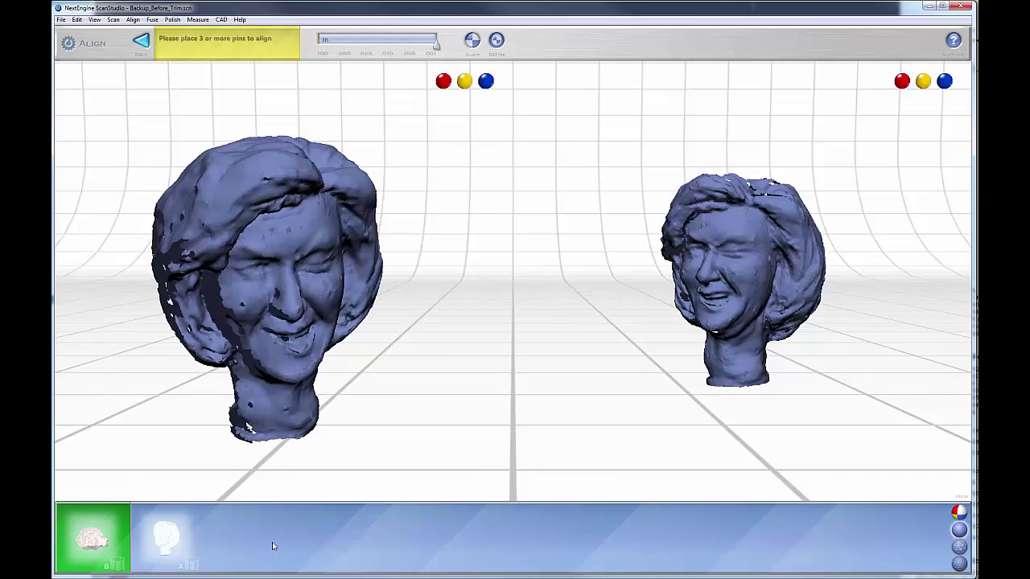
- Show both heads in full colour and place matching red pins on the forehead alignment dot of families B and A
{"action": "left_click", "coordinate": [959, 518]}
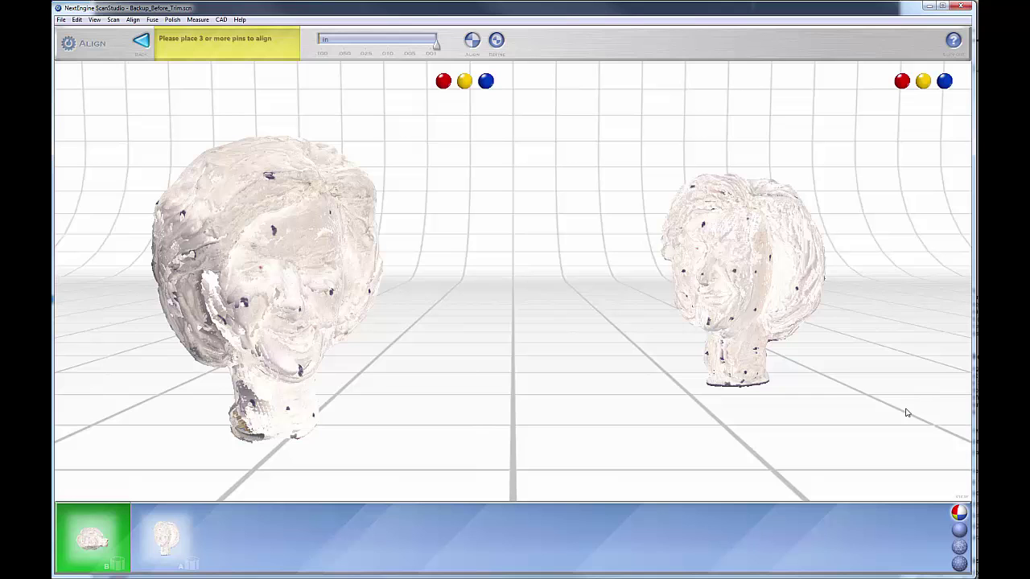
{"action": "left_click_drag", "start_coordinate": [355, 270], "coordinate": [366, 265]}
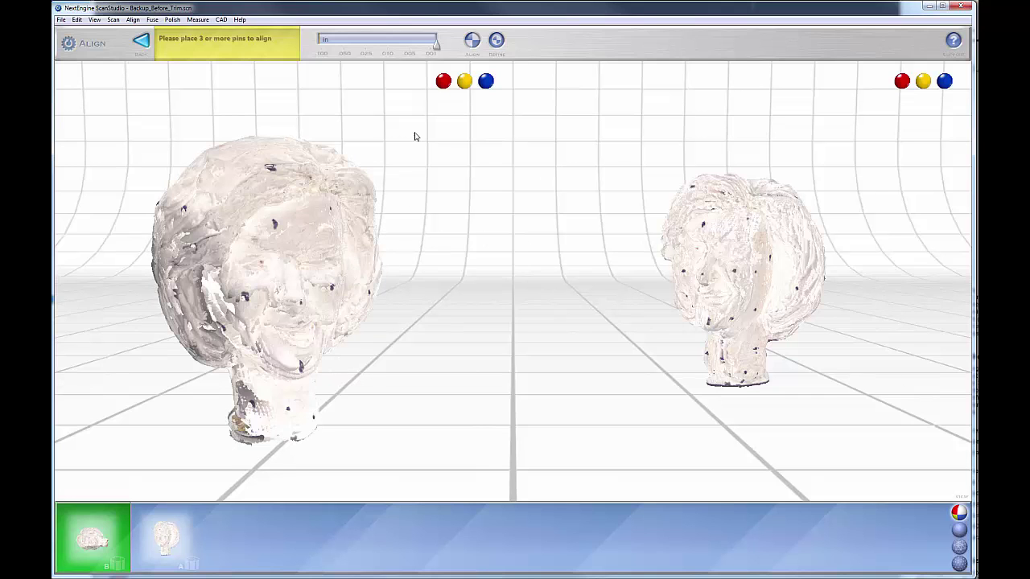
{"action": "left_click_drag", "start_coordinate": [444, 83], "coordinate": [275, 224]}
{"action": "double_click", "coordinate": [275, 224]}
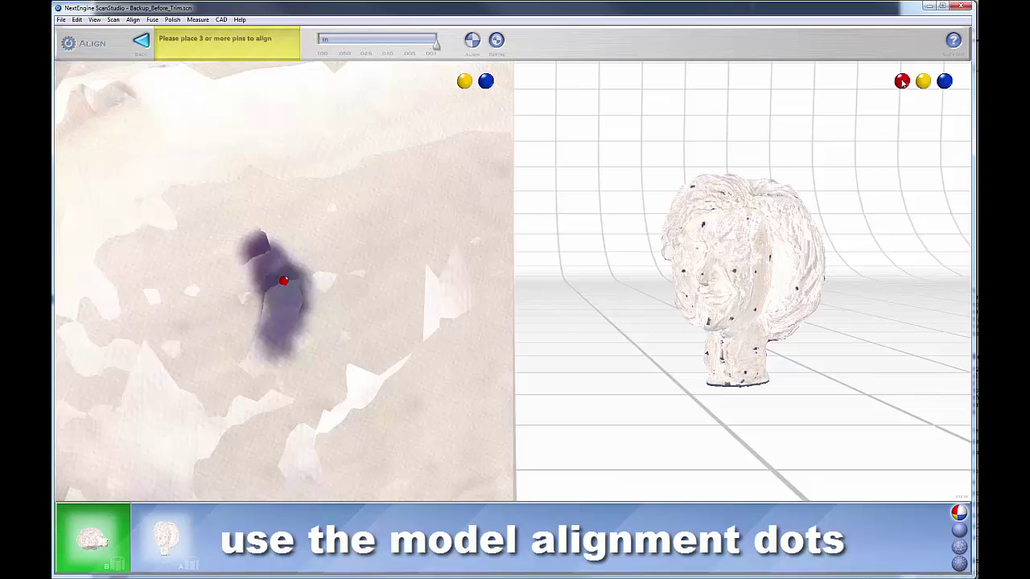
{"action": "left_click_drag", "start_coordinate": [902, 81], "coordinate": [708, 232]}
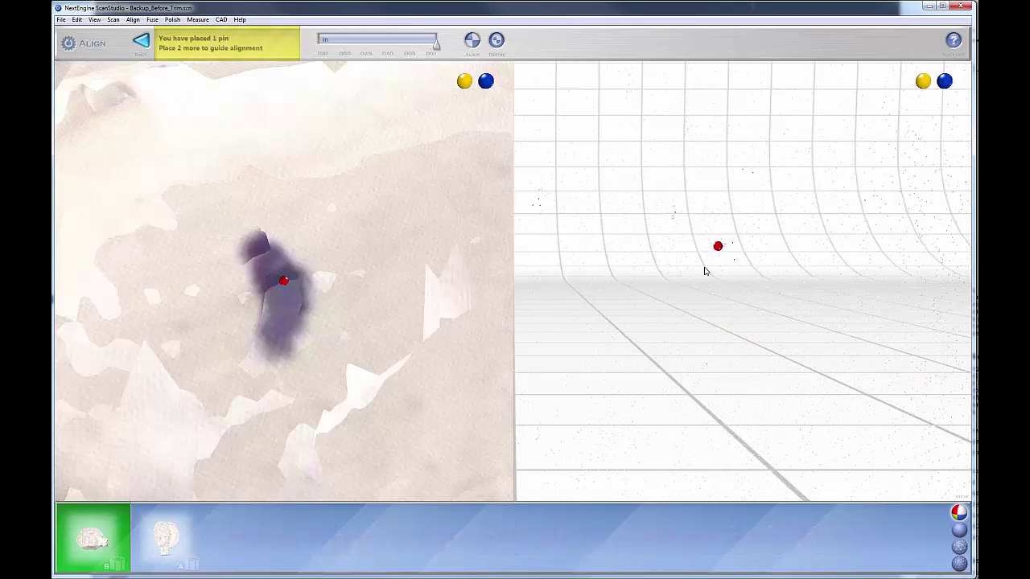
{"action": "left_click_drag", "start_coordinate": [742, 282], "coordinate": [769, 315]}
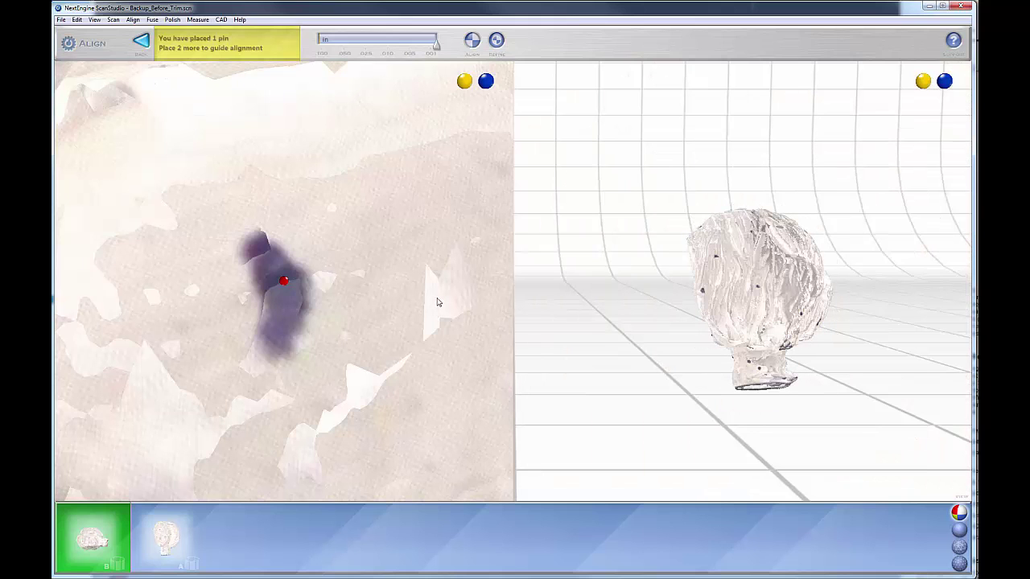
- Turn both heads to their backs and place matching yellow pins on the same lower hair dot of families B and A
{"action": "scroll", "coordinate": [369, 309], "scroll_direction": "up", "scroll_amount": 5}
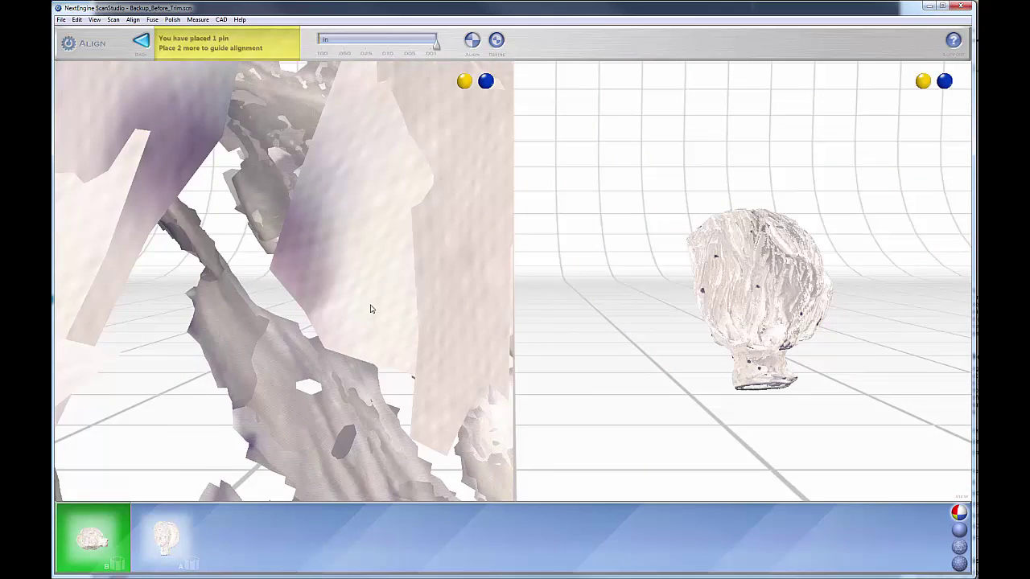
{"action": "scroll", "coordinate": [371, 309], "scroll_direction": "down", "scroll_amount": 10}
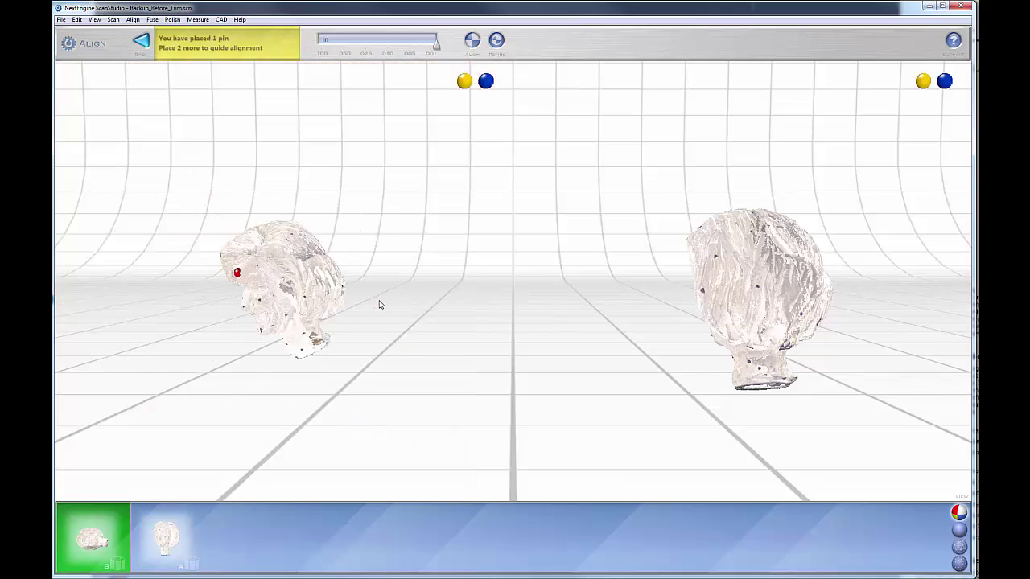
{"action": "left_click_drag", "start_coordinate": [380, 304], "coordinate": [345, 319]}
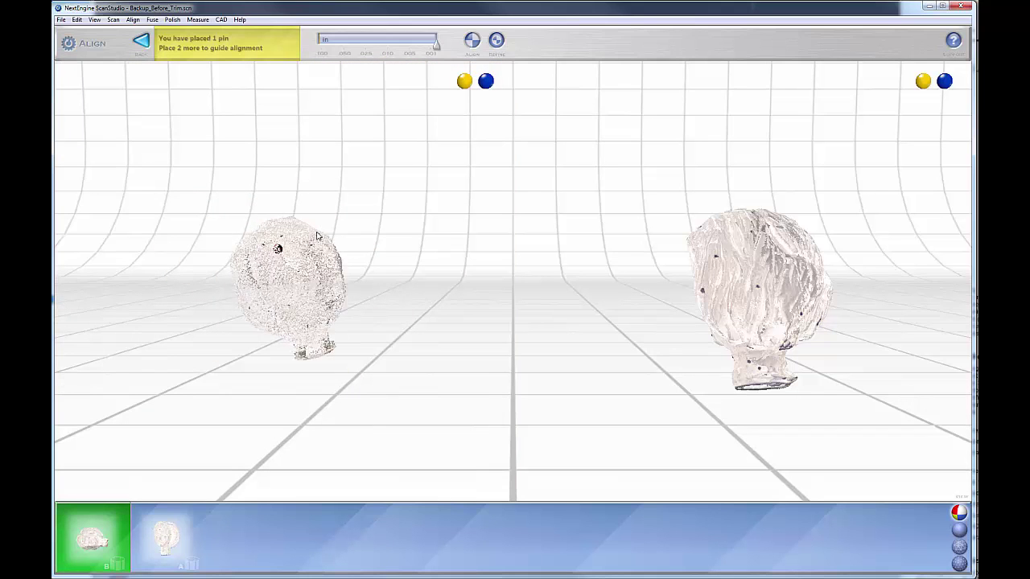
{"action": "left_click_drag", "start_coordinate": [318, 236], "coordinate": [303, 318]}
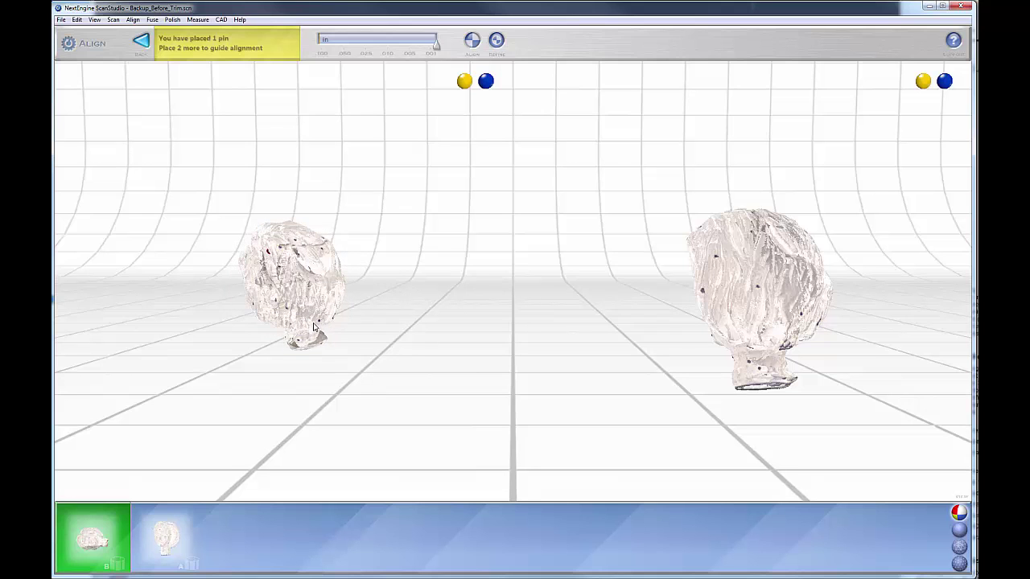
{"action": "scroll", "coordinate": [314, 325], "scroll_direction": "up", "scroll_amount": 5}
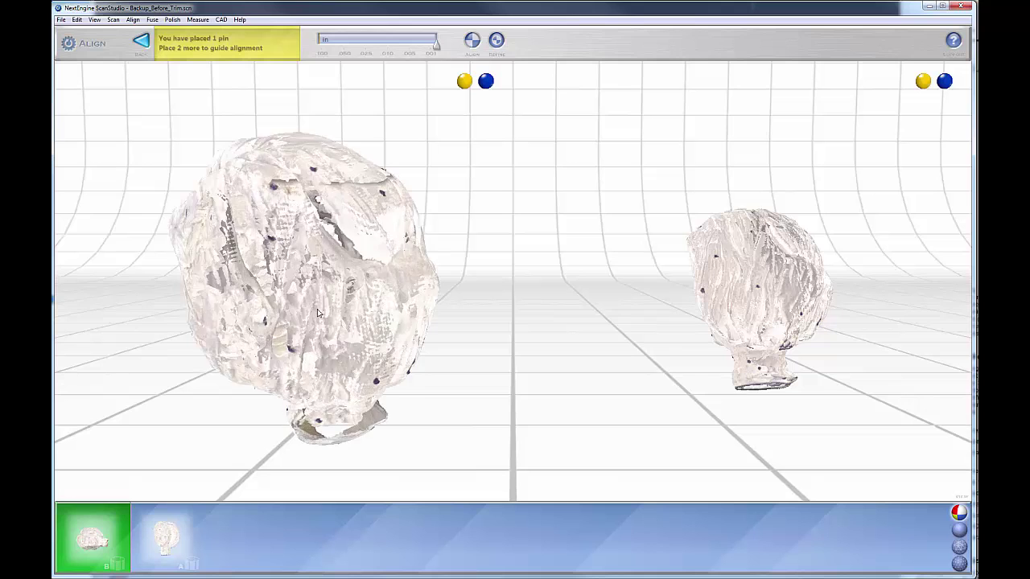
{"action": "left_click_drag", "start_coordinate": [318, 313], "coordinate": [315, 300]}
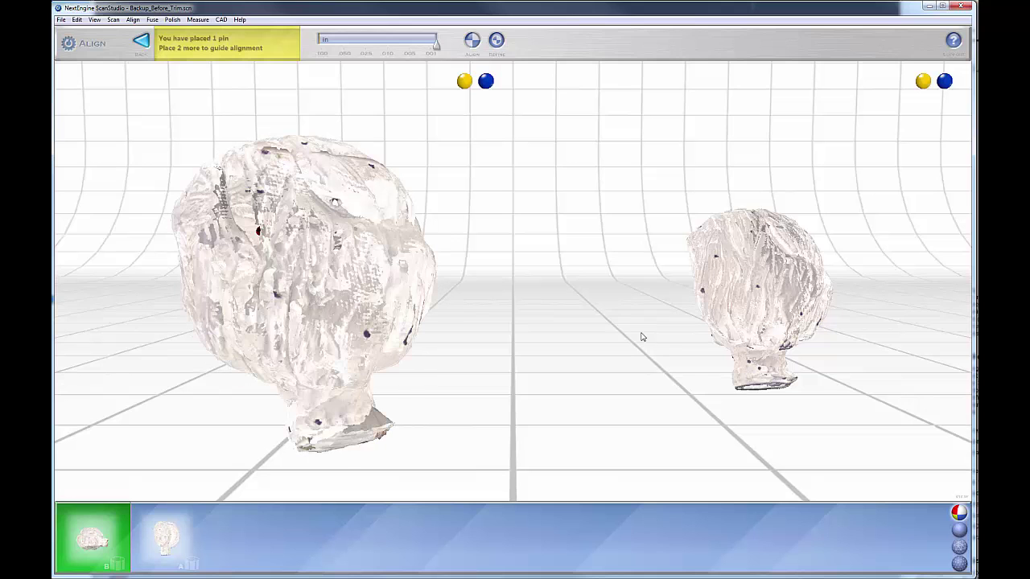
{"action": "mouse_move", "coordinate": [784, 327]}
{"action": "left_mouse_down"}
{"action": "mouse_move", "coordinate": [777, 311]}
{"action": "mouse_move", "coordinate": [766, 328]}
{"action": "left_mouse_up"}
{"action": "scroll", "coordinate": [784, 319], "scroll_direction": "up", "scroll_amount": 5}
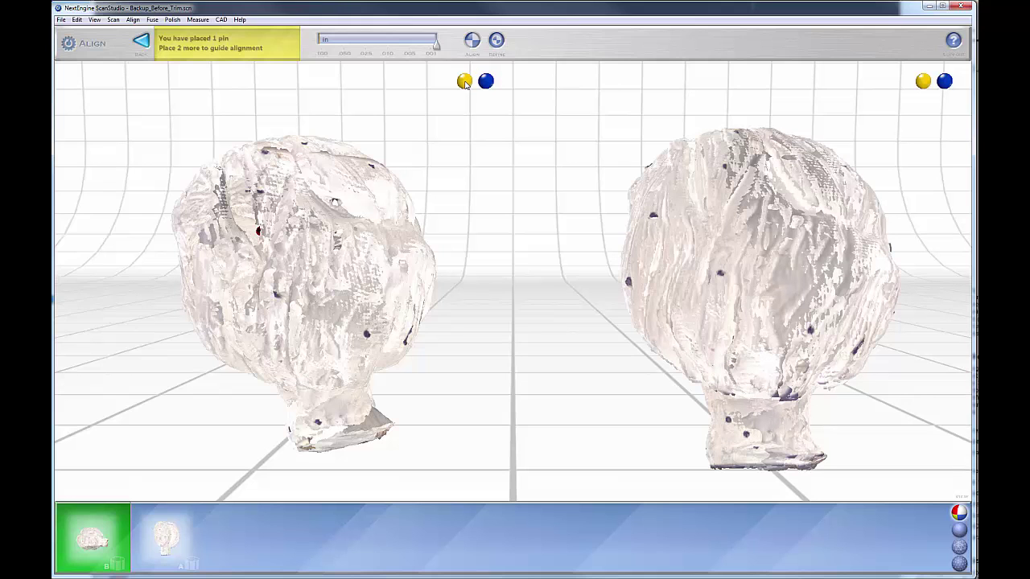
{"action": "left_click_drag", "start_coordinate": [465, 83], "coordinate": [361, 329]}
{"action": "left_click_drag", "start_coordinate": [923, 84], "coordinate": [811, 329]}
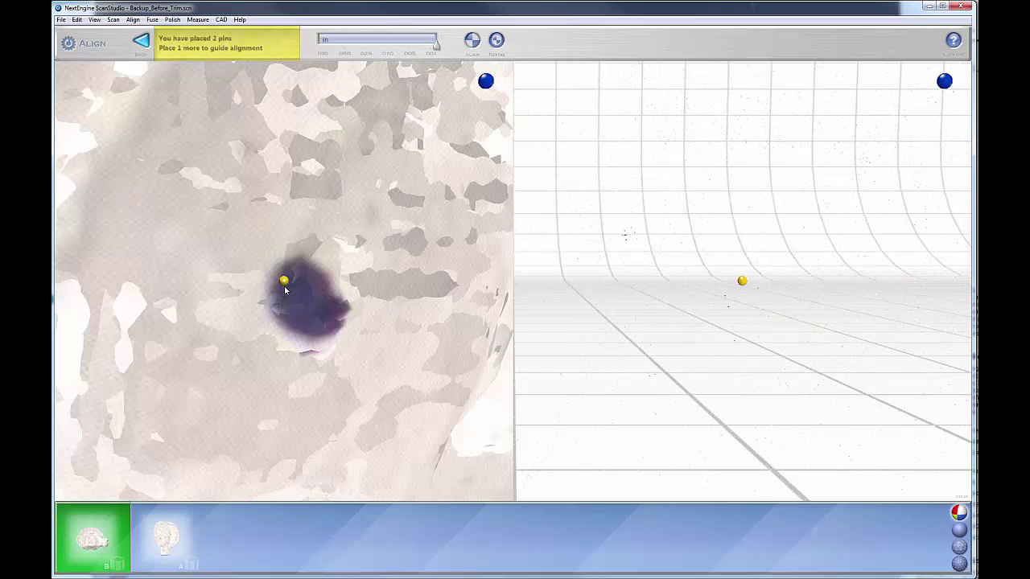
- Turn both heads face forward and place matching blue pins at the front neck dot below the chin on families B and A
{"action": "mouse_move", "coordinate": [285, 283]}
{"action": "left_mouse_down"}
{"action": "mouse_move", "coordinate": [296, 295]}
{"action": "mouse_move", "coordinate": [184, 300]}
{"action": "mouse_move", "coordinate": [154, 316]}
{"action": "left_mouse_up"}
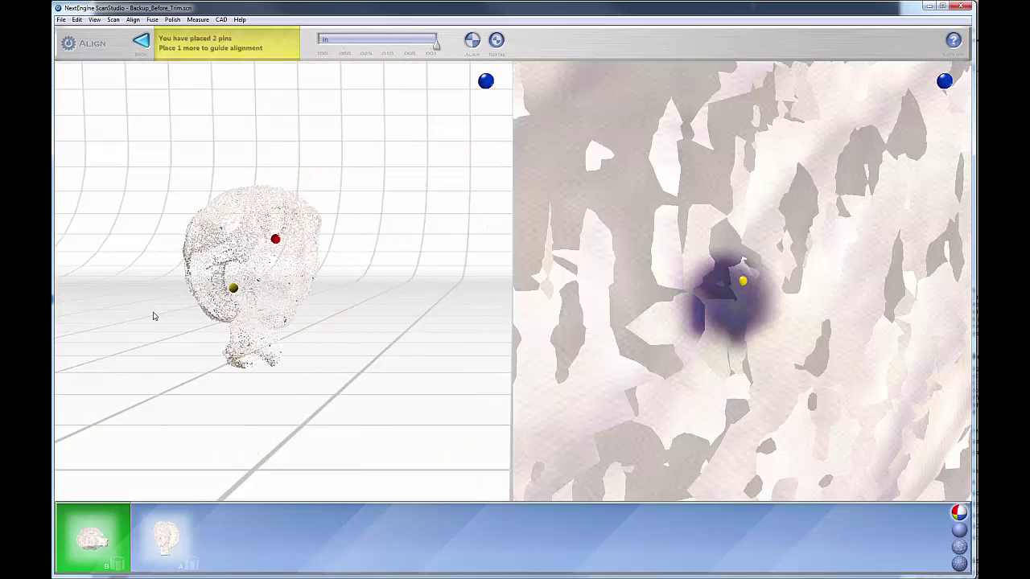
{"action": "left_click_drag", "start_coordinate": [694, 317], "coordinate": [729, 318]}
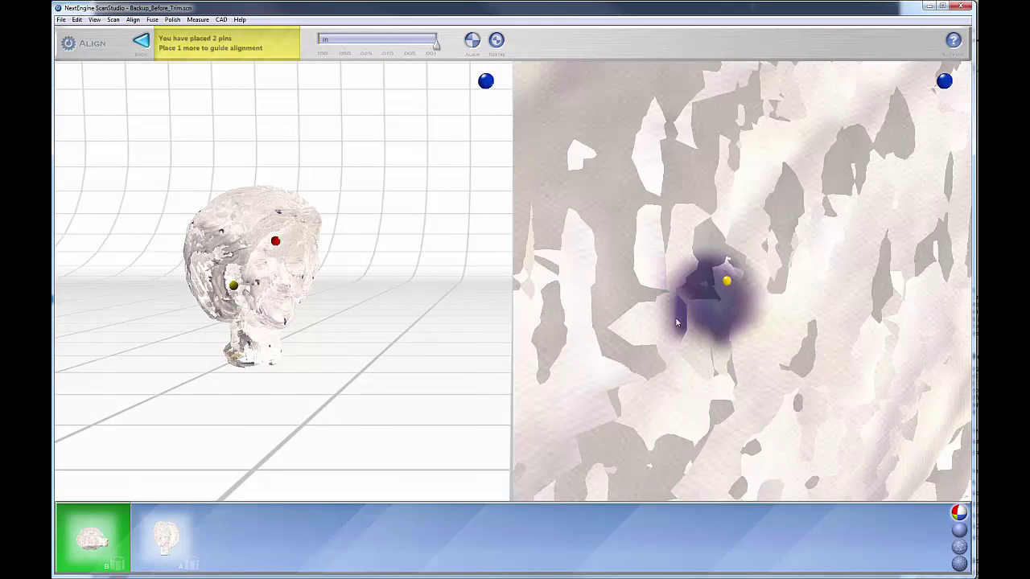
{"action": "scroll", "coordinate": [677, 322], "scroll_direction": "up", "scroll_amount": 2}
{"action": "scroll", "coordinate": [684, 312], "scroll_direction": "down", "scroll_amount": 4}
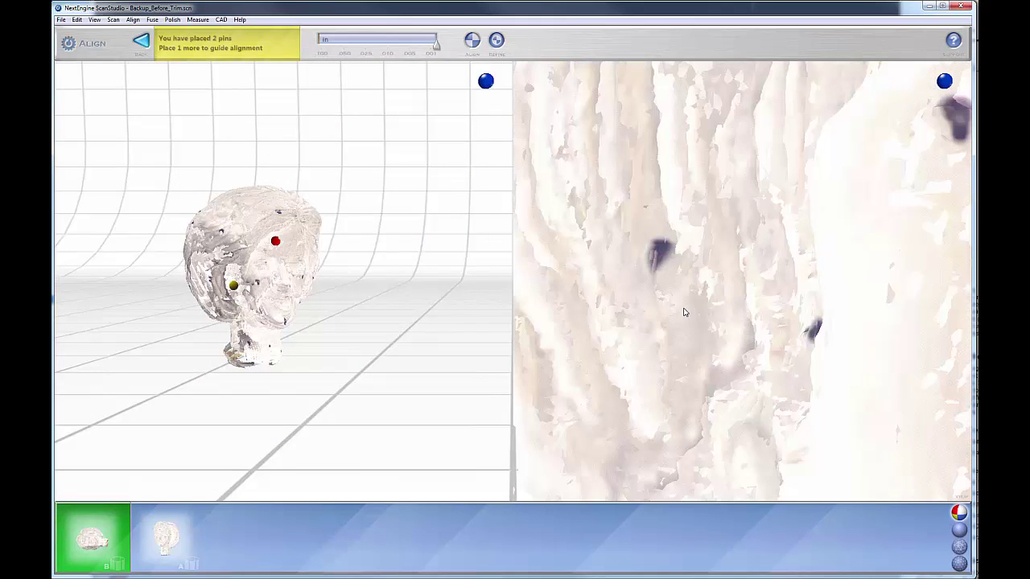
{"action": "scroll", "coordinate": [686, 299], "scroll_direction": "up", "scroll_amount": 1}
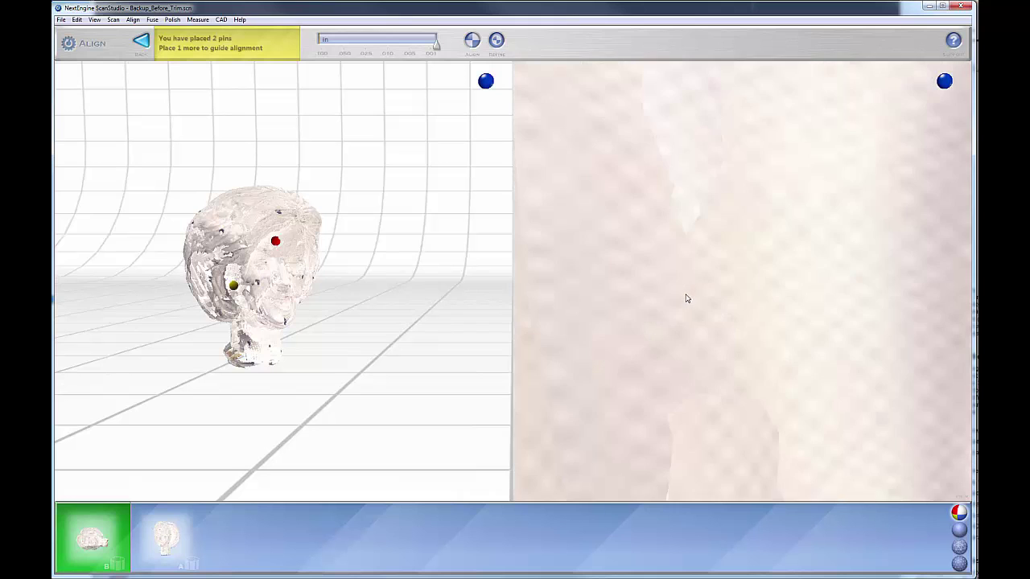
{"action": "scroll", "coordinate": [687, 298], "scroll_direction": "down", "scroll_amount": 2}
{"action": "scroll", "coordinate": [694, 280], "scroll_direction": "down", "scroll_amount": 3}
{"action": "mouse_move", "coordinate": [697, 283]}
{"action": "left_mouse_down"}
{"action": "mouse_move", "coordinate": [703, 291]}
{"action": "mouse_move", "coordinate": [636, 299]}
{"action": "mouse_move", "coordinate": [653, 321]}
{"action": "left_mouse_up"}
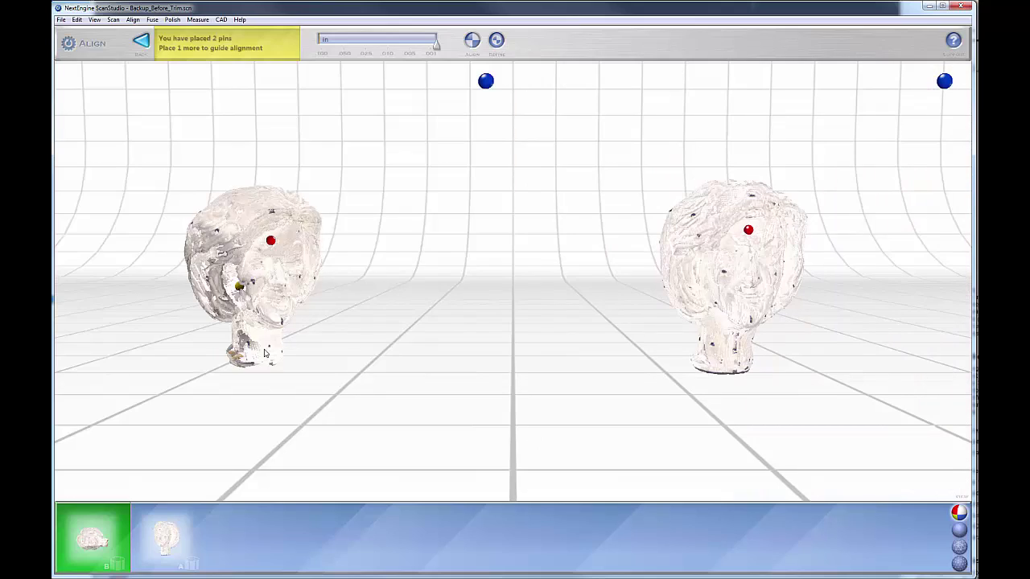
{"action": "scroll", "coordinate": [266, 354], "scroll_direction": "up", "scroll_amount": 5}
{"action": "left_click_drag", "start_coordinate": [266, 354], "coordinate": [335, 255]}
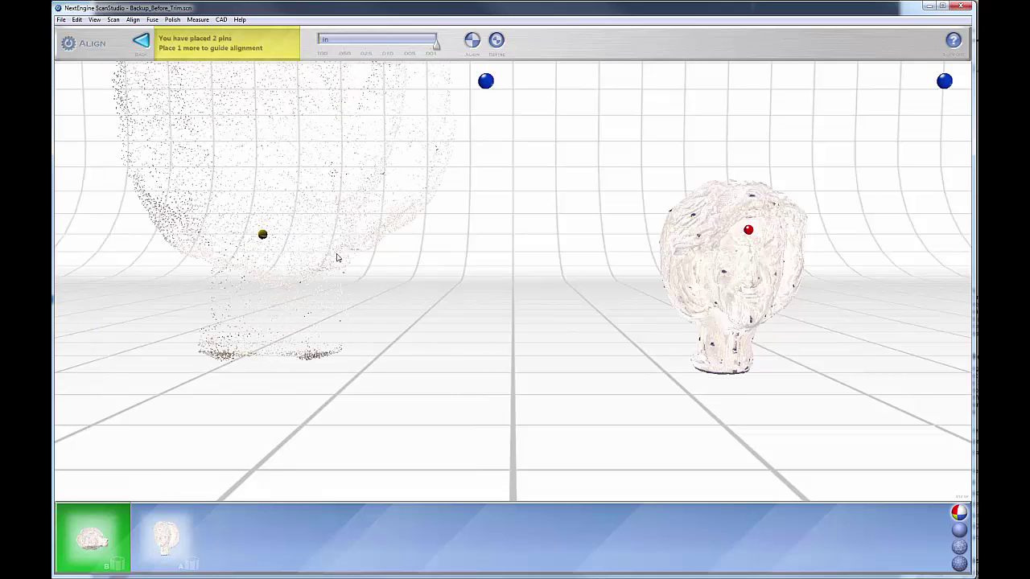
{"action": "left_click_drag", "start_coordinate": [708, 320], "coordinate": [728, 326]}
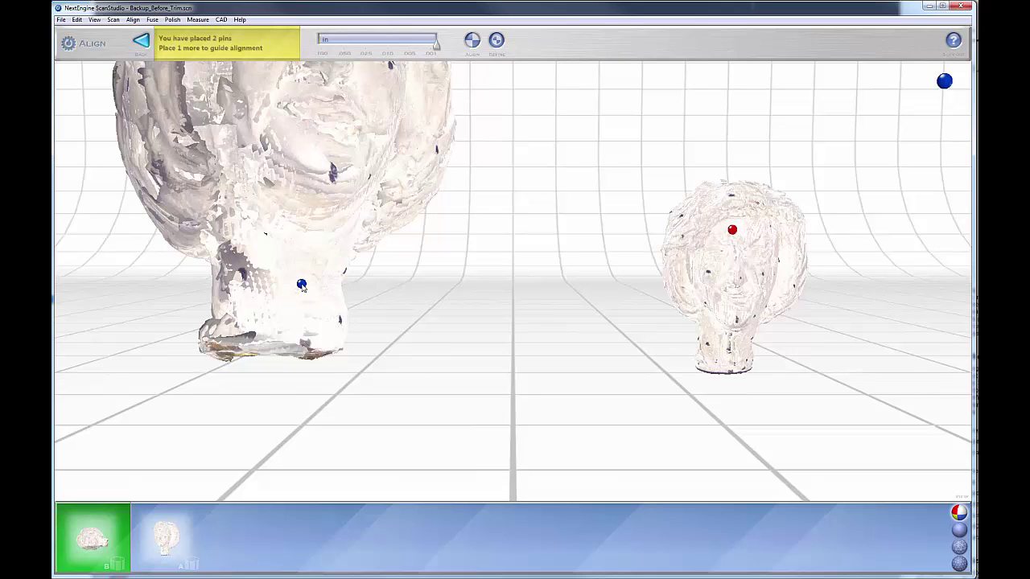
{"action": "left_click", "coordinate": [302, 285]}
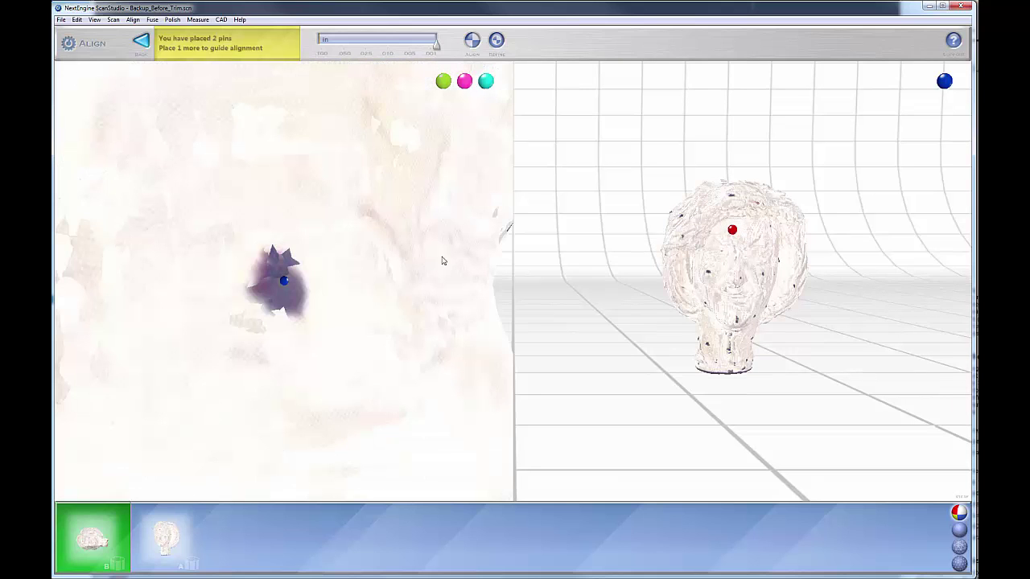
{"action": "left_click", "coordinate": [732, 350]}
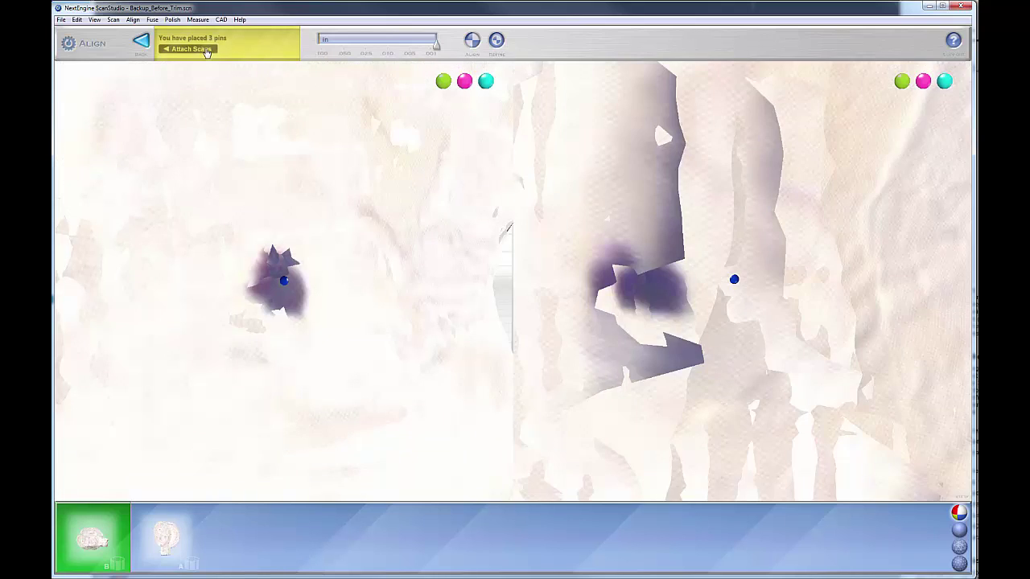
- Attach scan families A and B using the three placed pin pairs and refine their alignment
{"action": "left_click", "coordinate": [206, 50]}
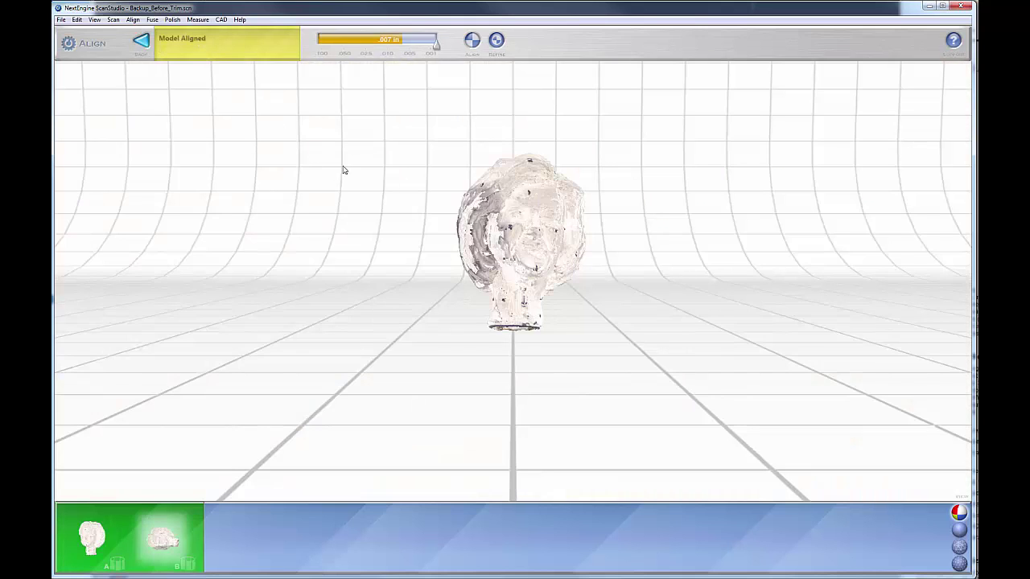
{"action": "left_click_drag", "start_coordinate": [561, 288], "coordinate": [592, 282]}
{"action": "scroll", "coordinate": [552, 295], "scroll_direction": "up", "scroll_amount": 5}
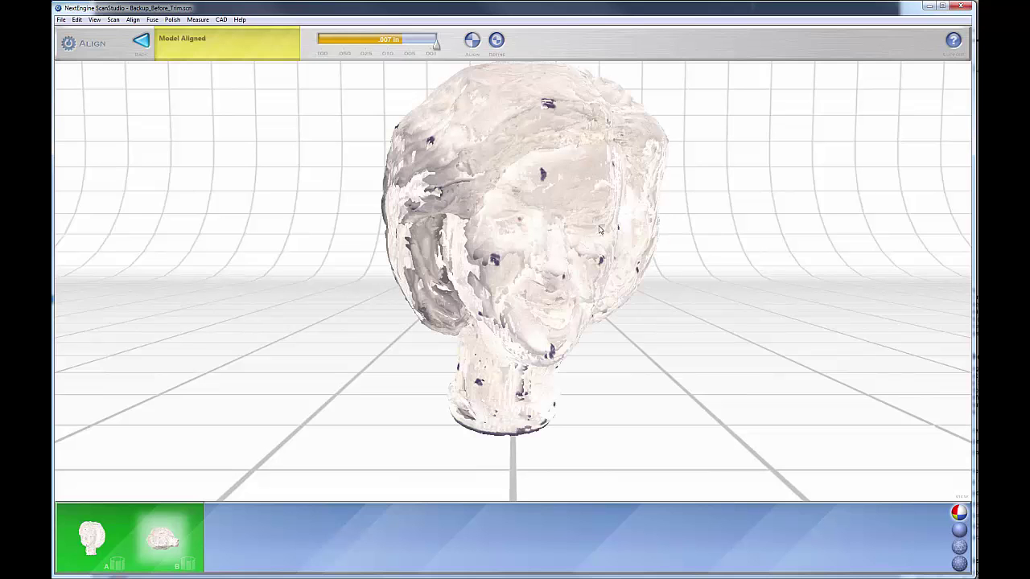
{"action": "left_click", "coordinate": [496, 40]}
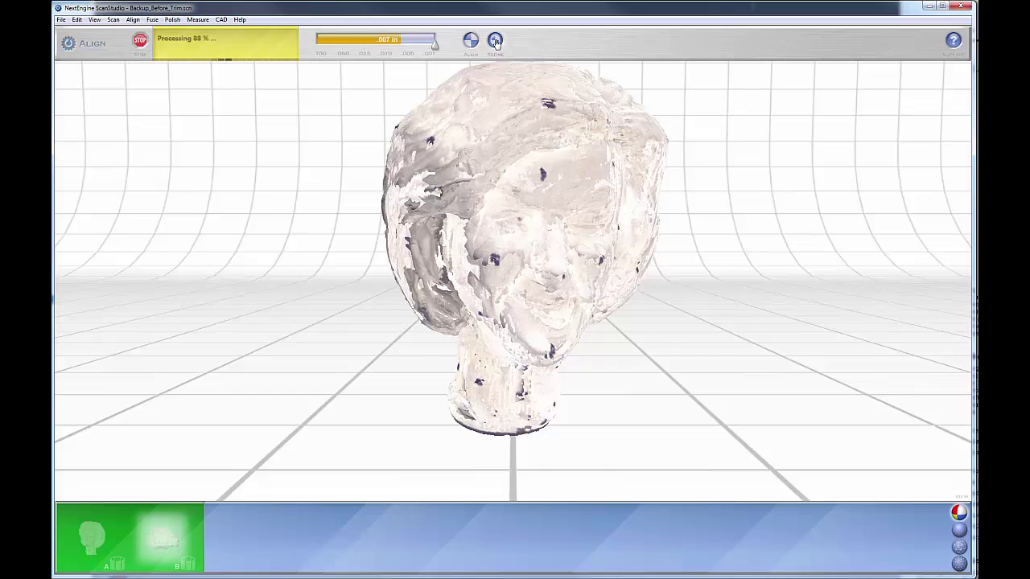
{"action": "left_click_drag", "start_coordinate": [496, 206], "coordinate": [455, 366]}
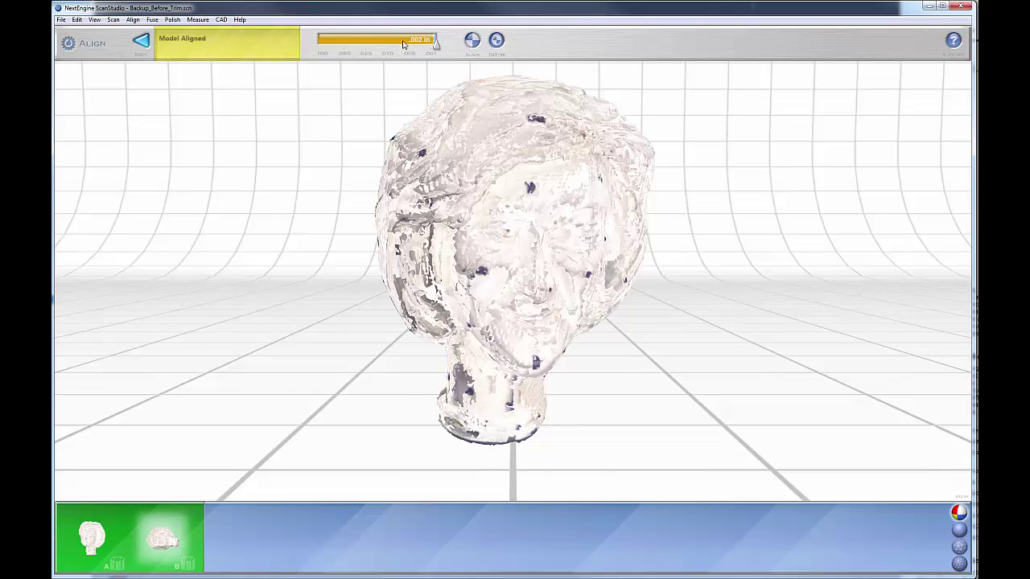
- Examine the aligned head's face and hair in solid shading without colour texture, and leave the alignment mode
{"action": "left_click", "coordinate": [959, 530]}
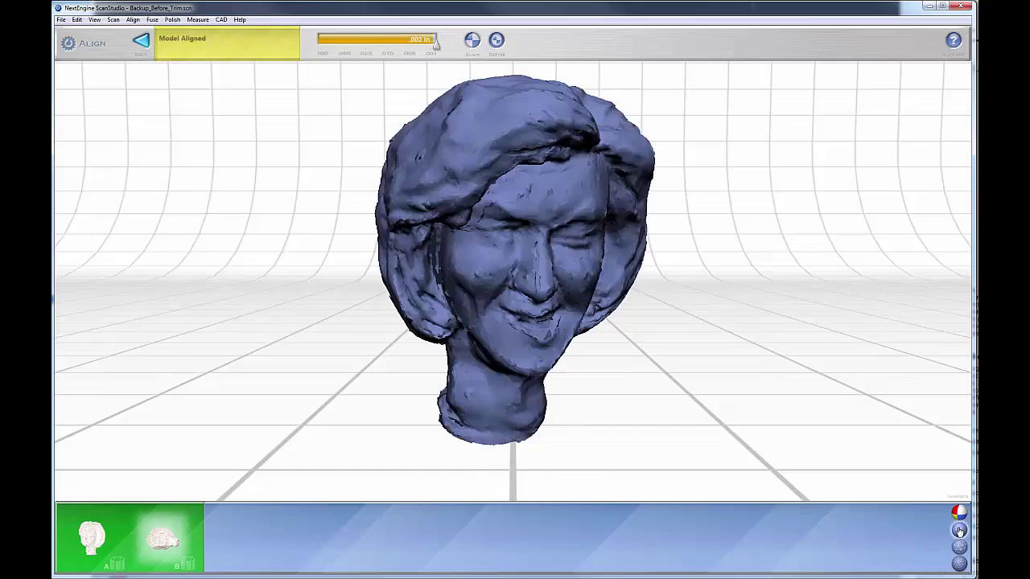
{"action": "left_click_drag", "start_coordinate": [718, 397], "coordinate": [636, 376]}
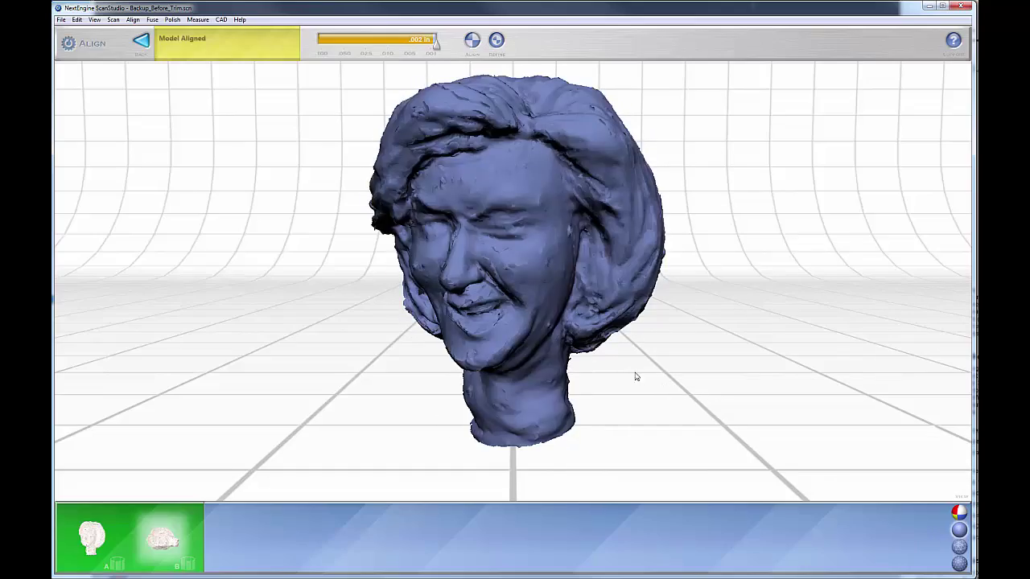
{"action": "left_click", "coordinate": [622, 376]}
{"action": "scroll", "coordinate": [602, 299], "scroll_direction": "up", "scroll_amount": 3}
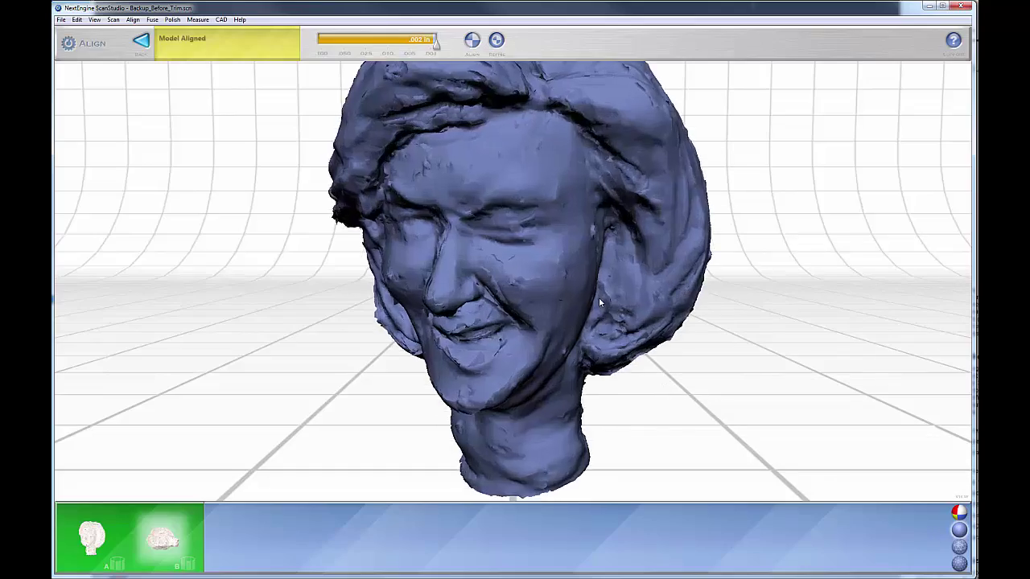
{"action": "scroll", "coordinate": [599, 299], "scroll_direction": "down", "scroll_amount": 1}
{"action": "scroll", "coordinate": [600, 301], "scroll_direction": "down", "scroll_amount": 1}
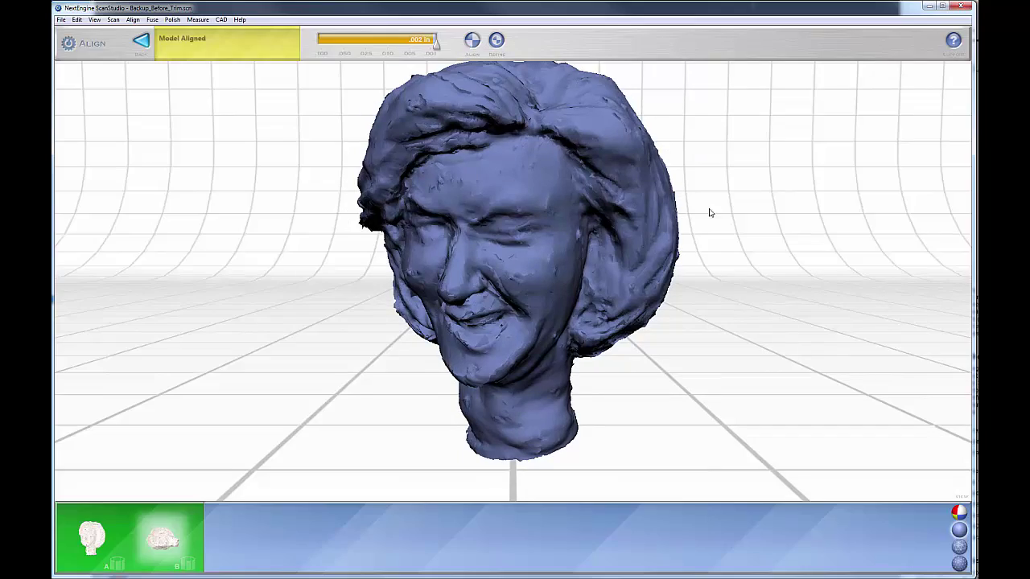
{"action": "mouse_move", "coordinate": [708, 211]}
{"action": "left_mouse_down"}
{"action": "mouse_move", "coordinate": [700, 239]}
{"action": "mouse_move", "coordinate": [685, 228]}
{"action": "left_mouse_up"}
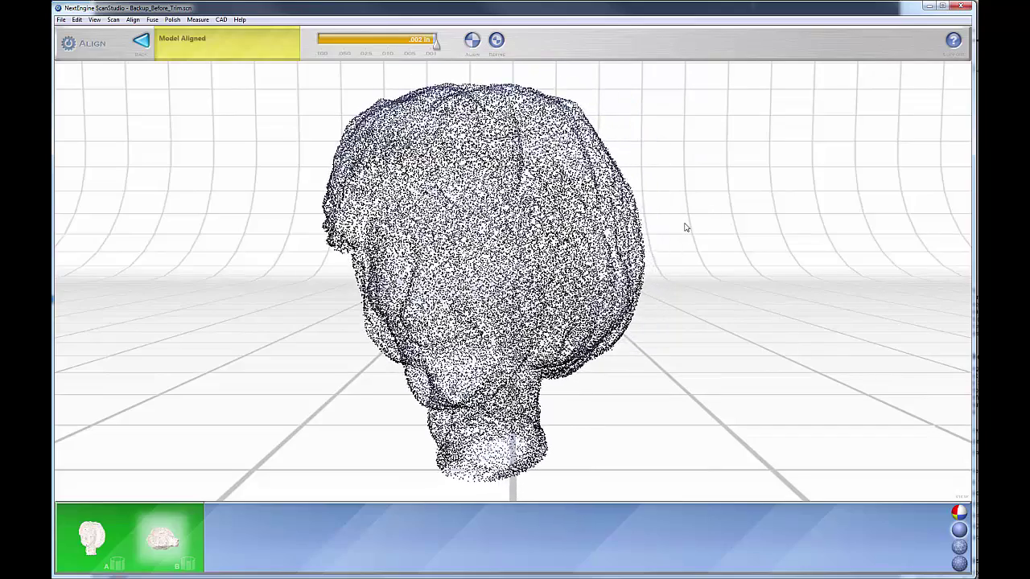
{"action": "scroll", "coordinate": [681, 245], "scroll_direction": "down", "scroll_amount": 2}
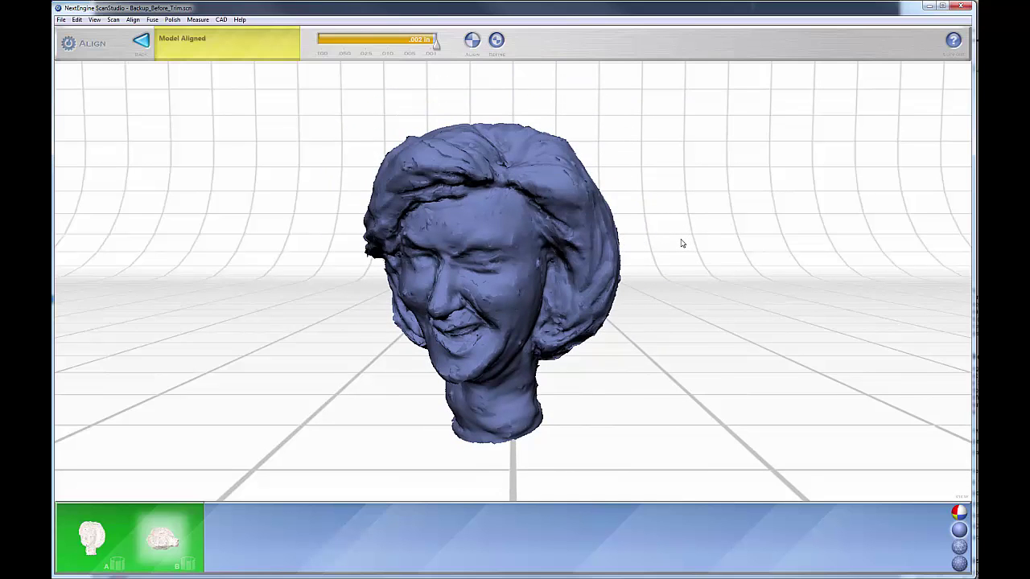
{"action": "scroll", "coordinate": [681, 244], "scroll_direction": "up", "scroll_amount": 2}
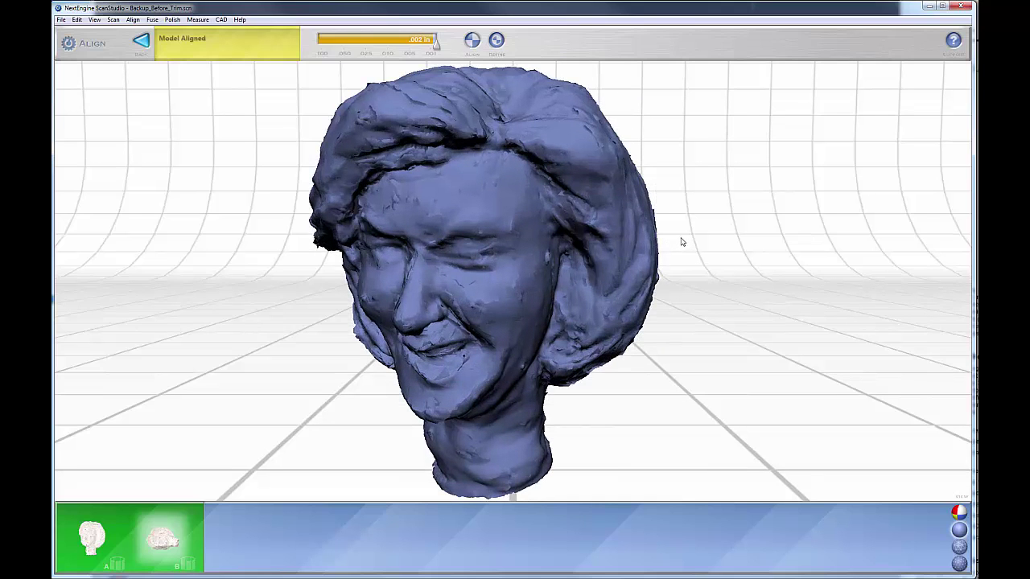
{"action": "scroll", "coordinate": [681, 241], "scroll_direction": "down", "scroll_amount": 1}
{"action": "left_click", "coordinate": [683, 247]}
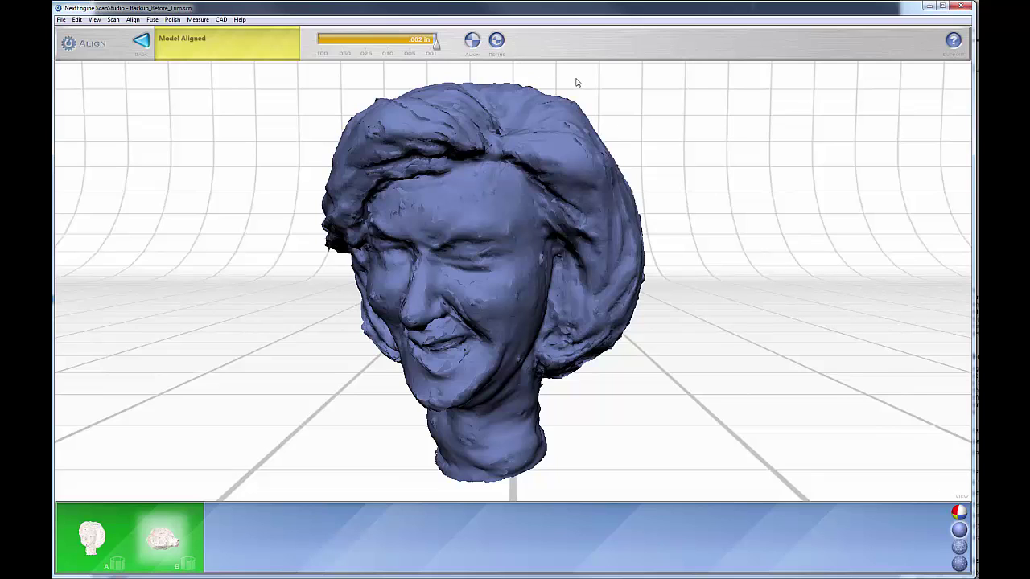
{"action": "left_click", "coordinate": [141, 40]}
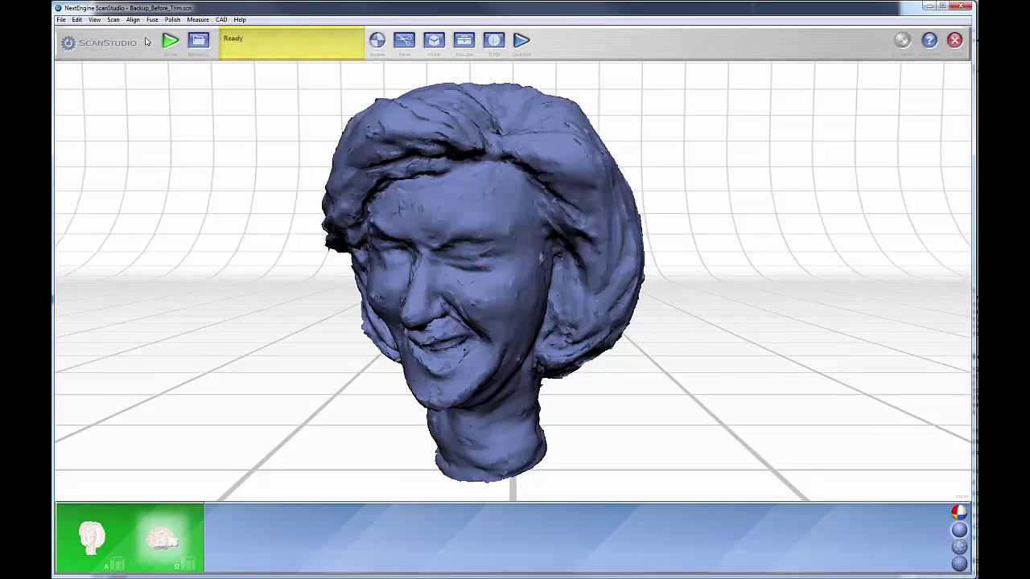